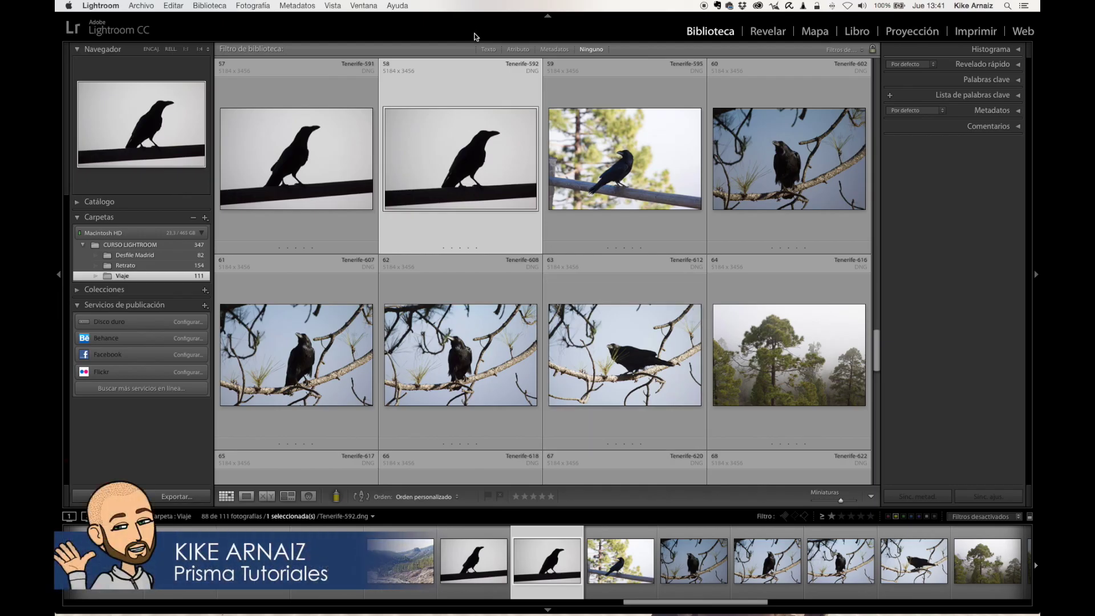
# Step: Open the Identity Plate Editor from the Lightroom CC identity plate's Editar placa de identidad… option
pyautogui.click(130, 32)
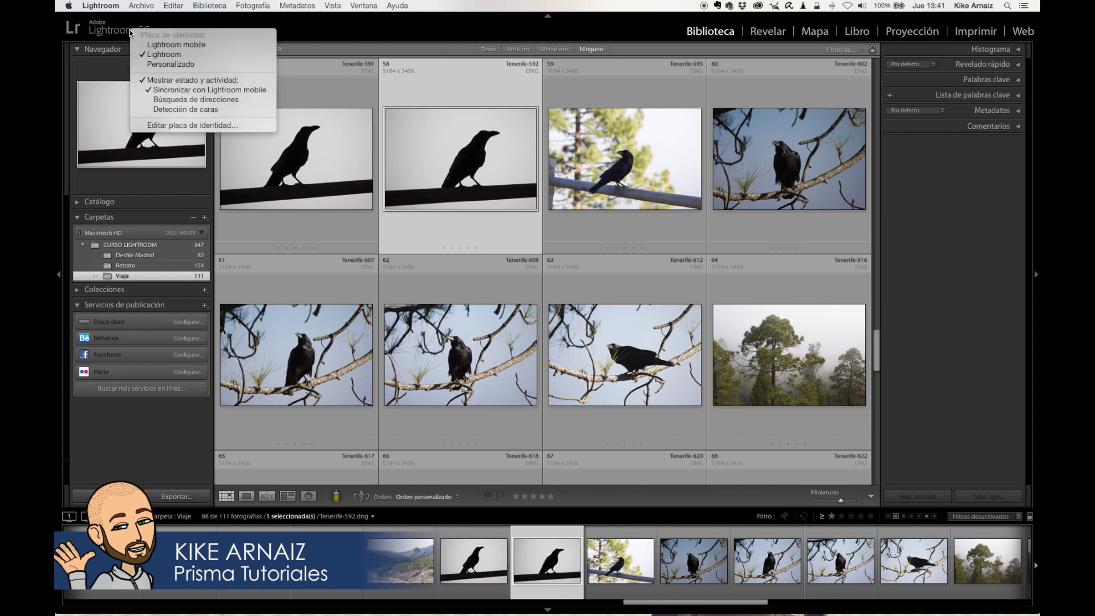
pyautogui.click(186, 126)
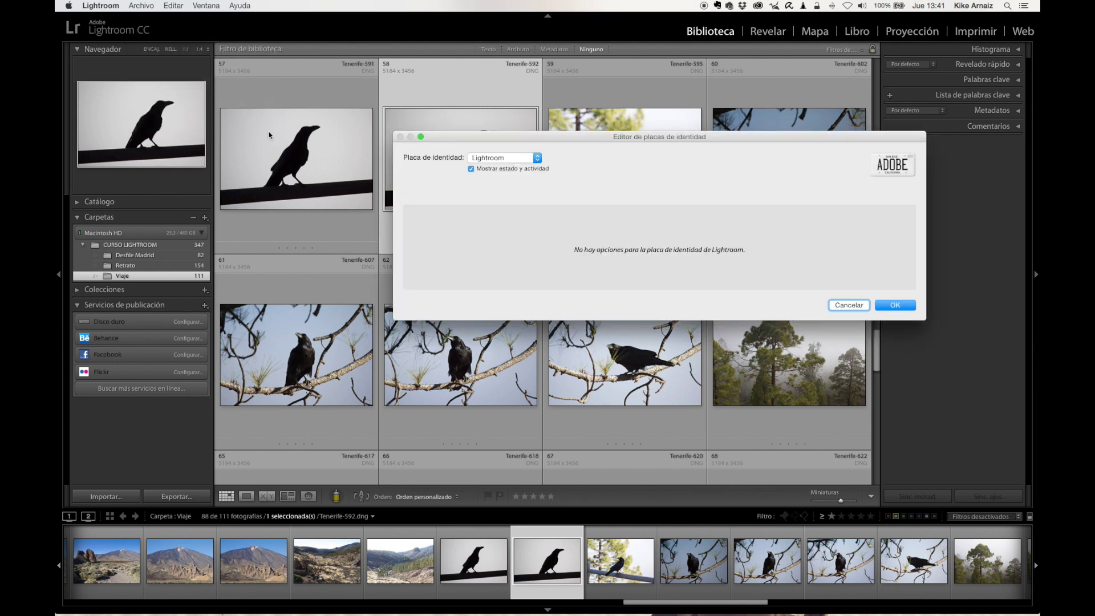
# Step: Set the plate to Personalizada with the Placa.png graphic, then switch back to styled text
pyautogui.click(495, 160)
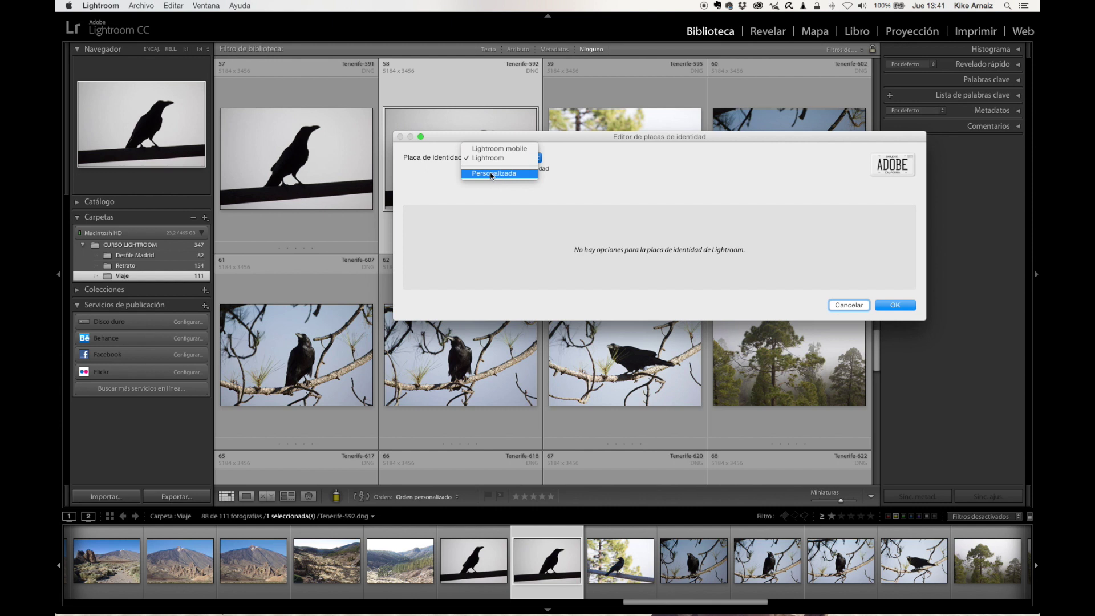
pyautogui.click(490, 172)
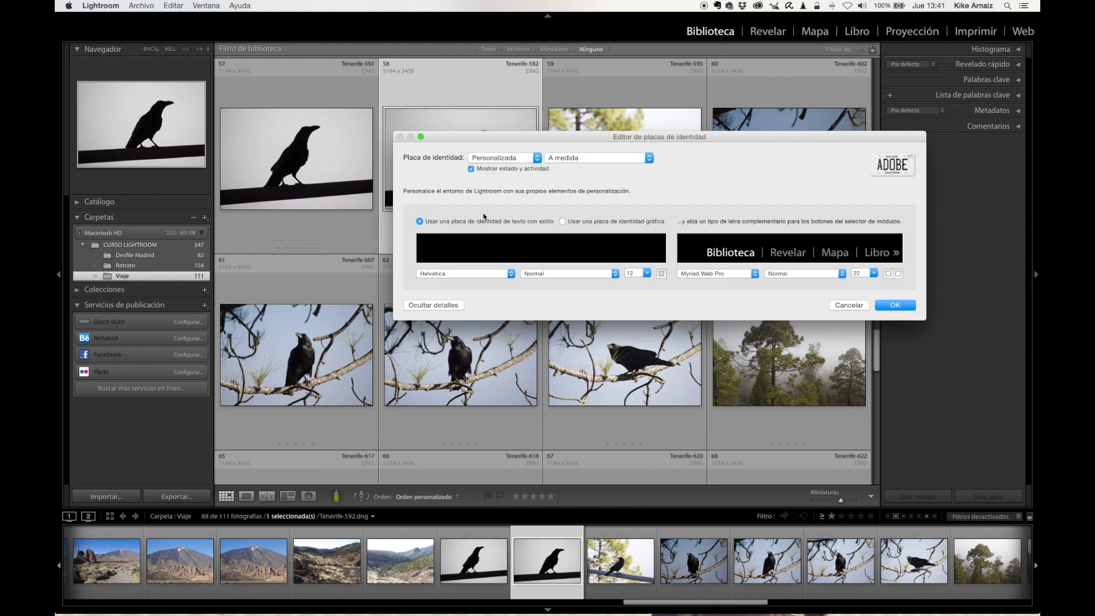
pyautogui.click(572, 223)
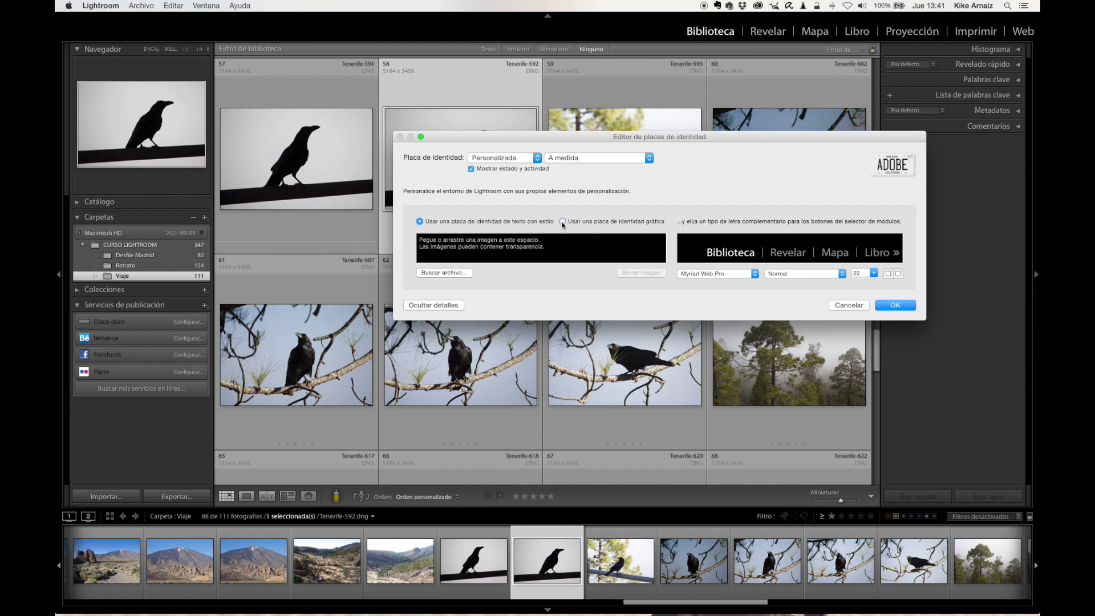
pyautogui.click(496, 245)
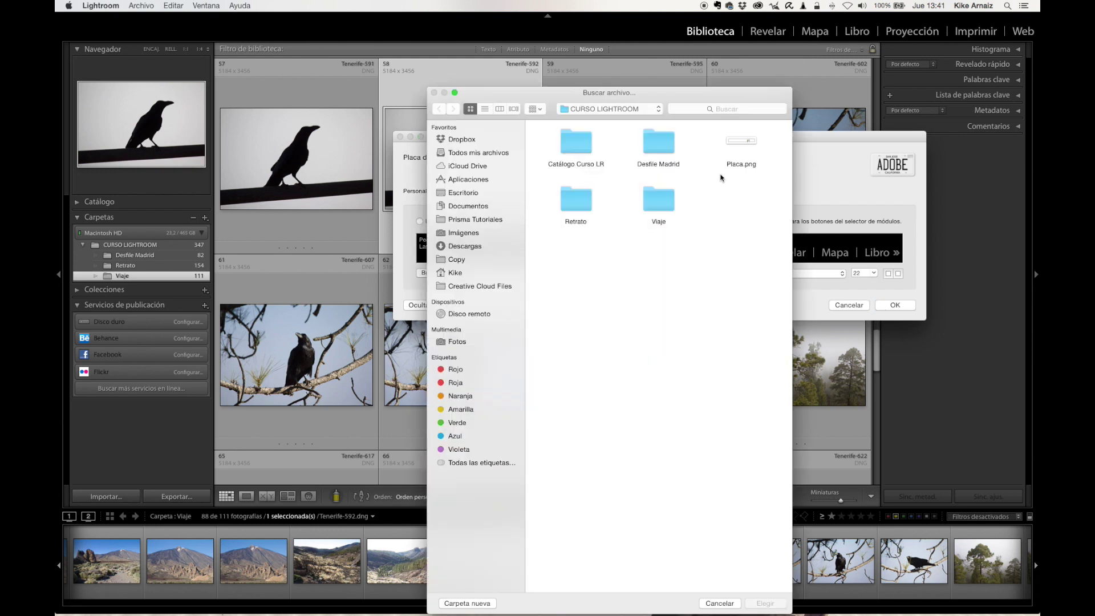
pyautogui.click(746, 146)
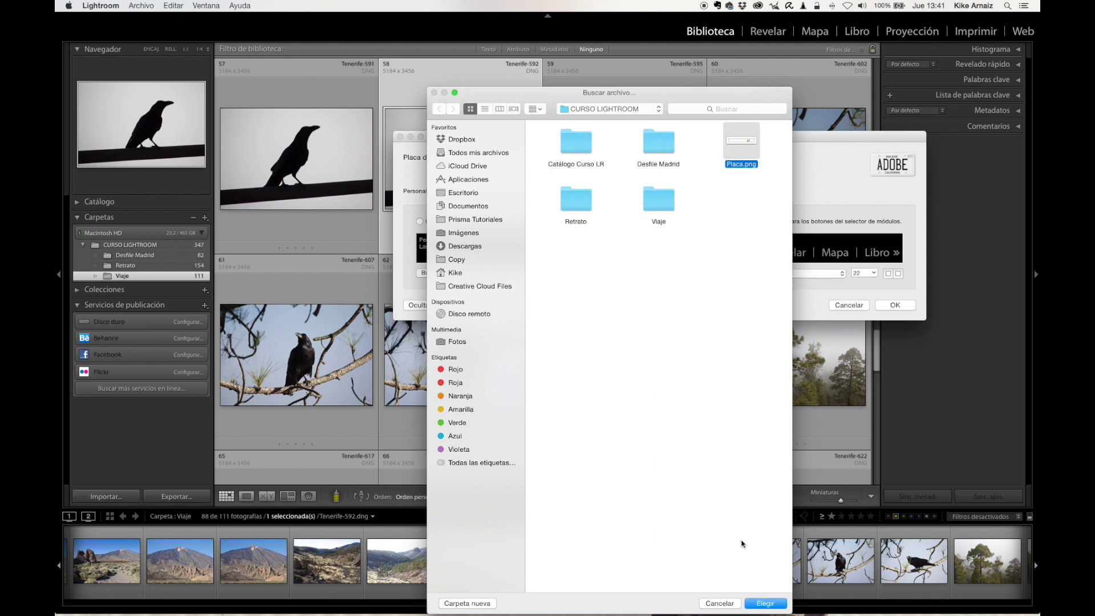
pyautogui.click(767, 603)
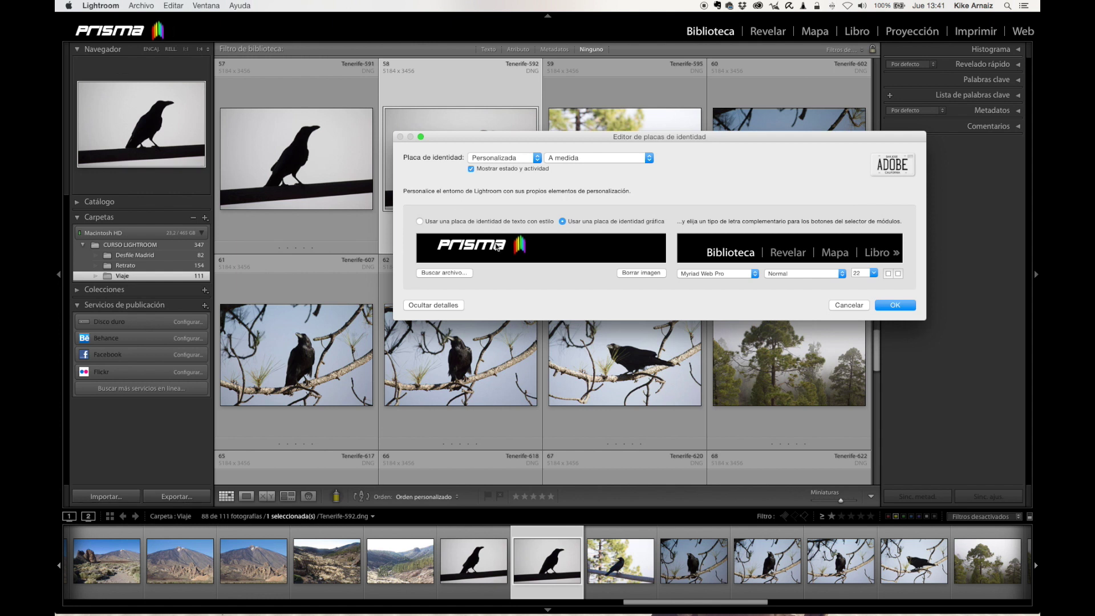
pyautogui.click(440, 224)
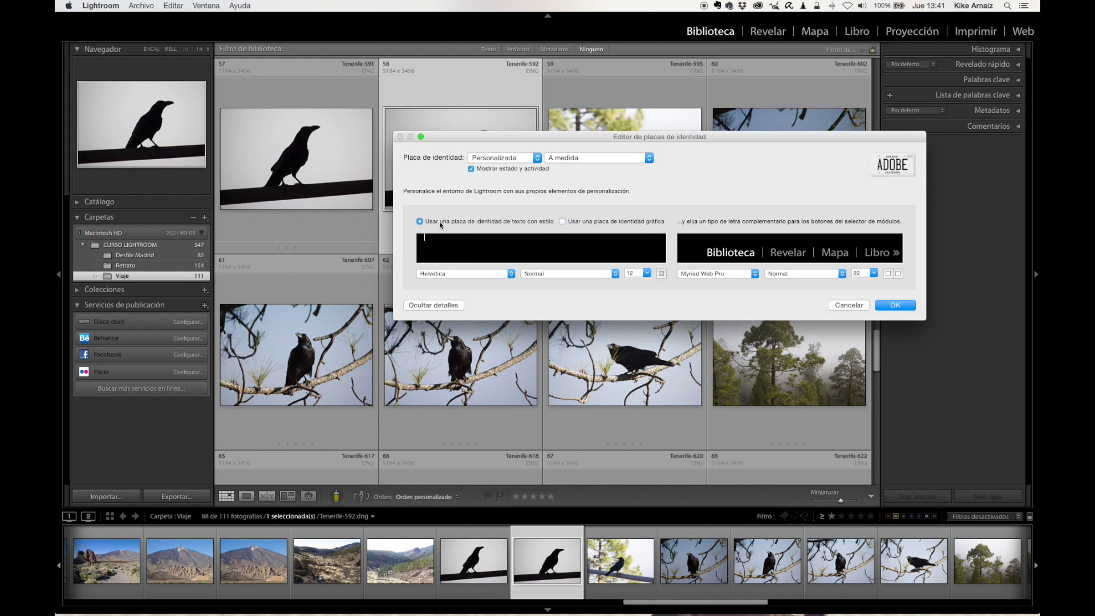
# Step: Enter the author's name as plate text in Century Gothic, Normal, size 26
pyautogui.write('KiKE ARNAIZ')
pyautogui.moveTo(495, 253); pyautogui.dragTo(370, 253)
pyautogui.click(488, 273)
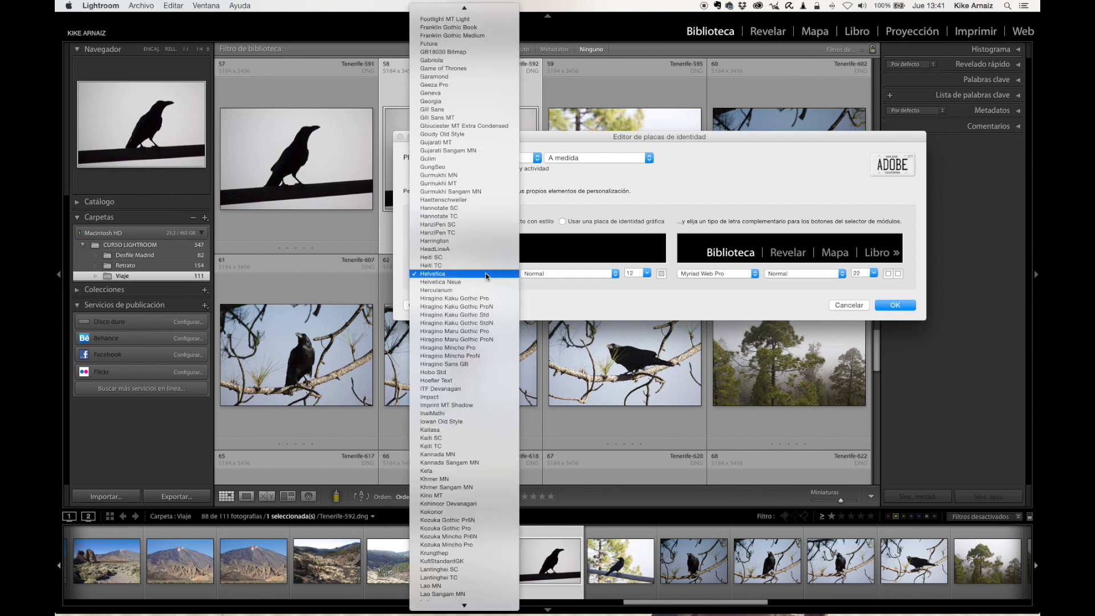
pyautogui.scroll(10, 482, 274)
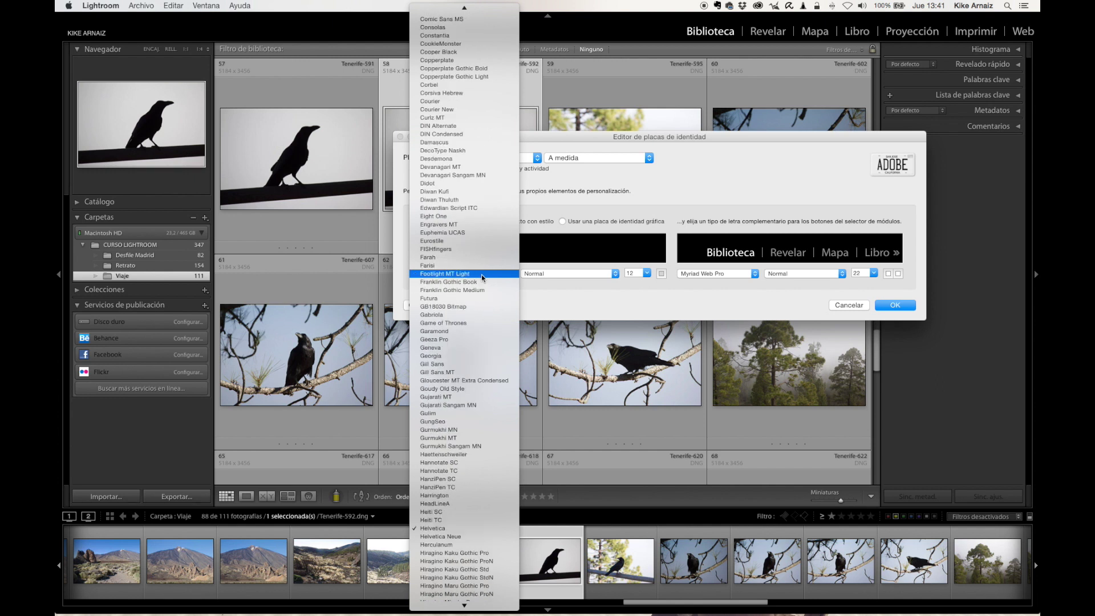
pyautogui.scroll(4, 481, 275)
pyautogui.click(464, 35)
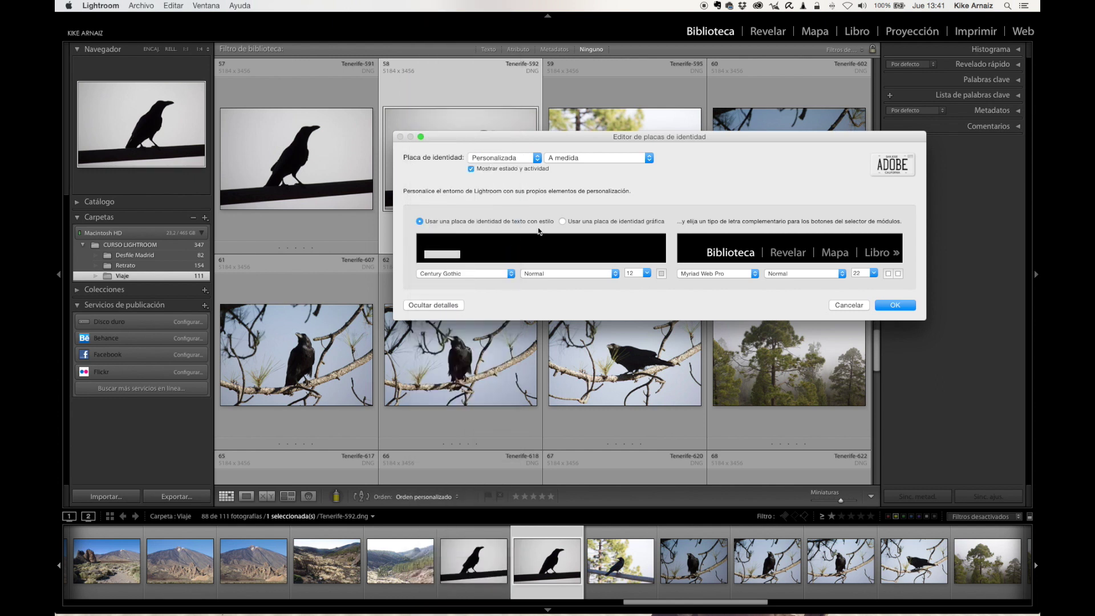
pyautogui.click(564, 252)
pyautogui.tripleClick(550, 255)
pyautogui.click(553, 273)
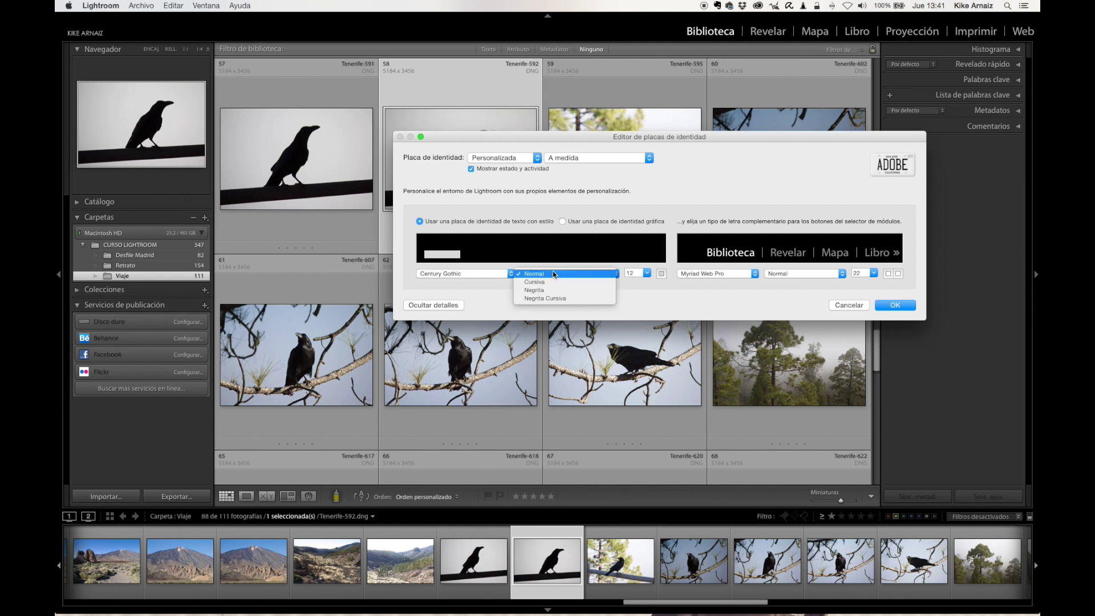
pyautogui.click(559, 273)
pyautogui.press('Tab')
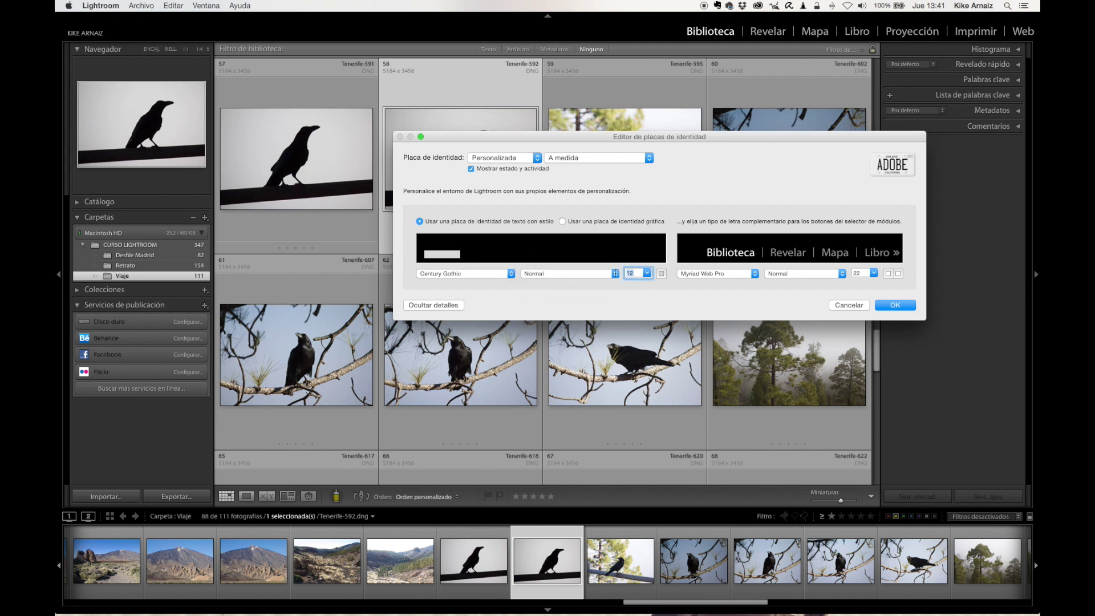
pyautogui.write('26')
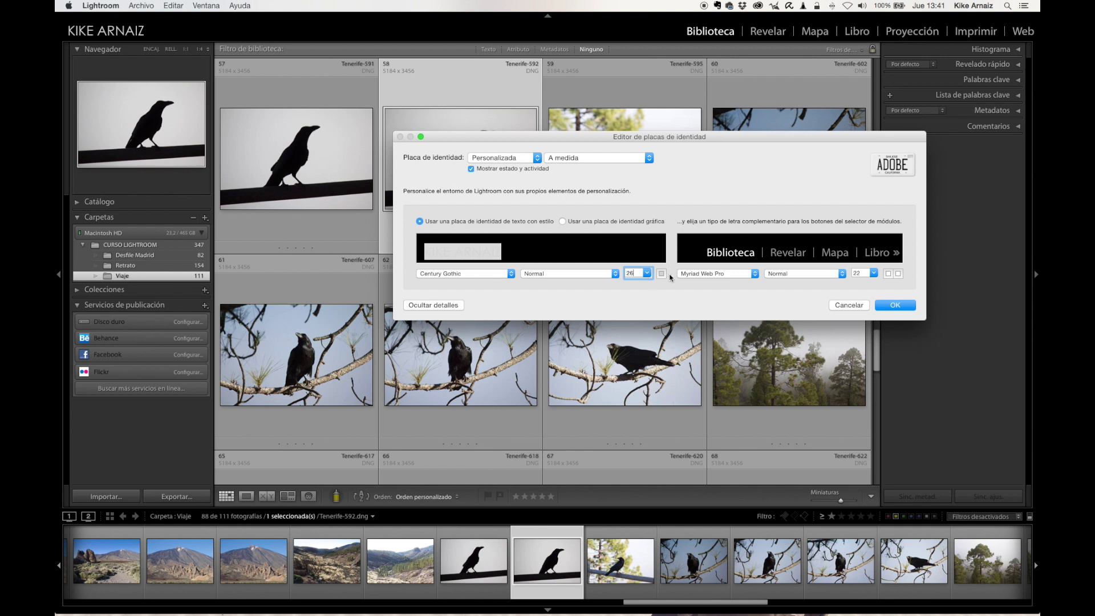
# Step: Colour the plate text pale pink
pyautogui.click(662, 274)
pyautogui.click(308, 380)
pyautogui.moveTo(308, 379); pyautogui.dragTo(278, 378)
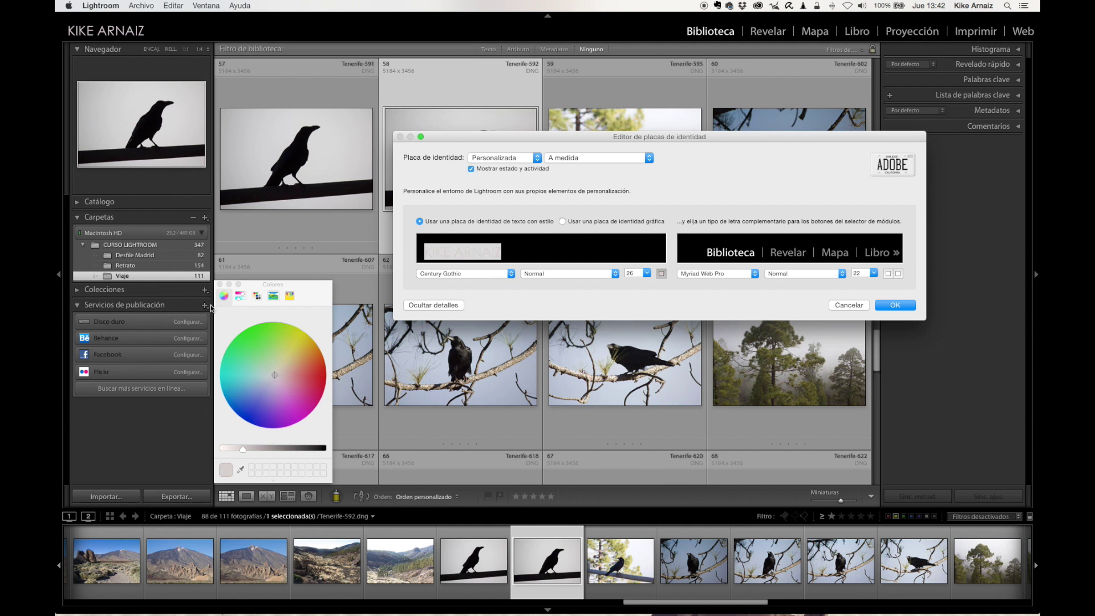
pyautogui.click(220, 284)
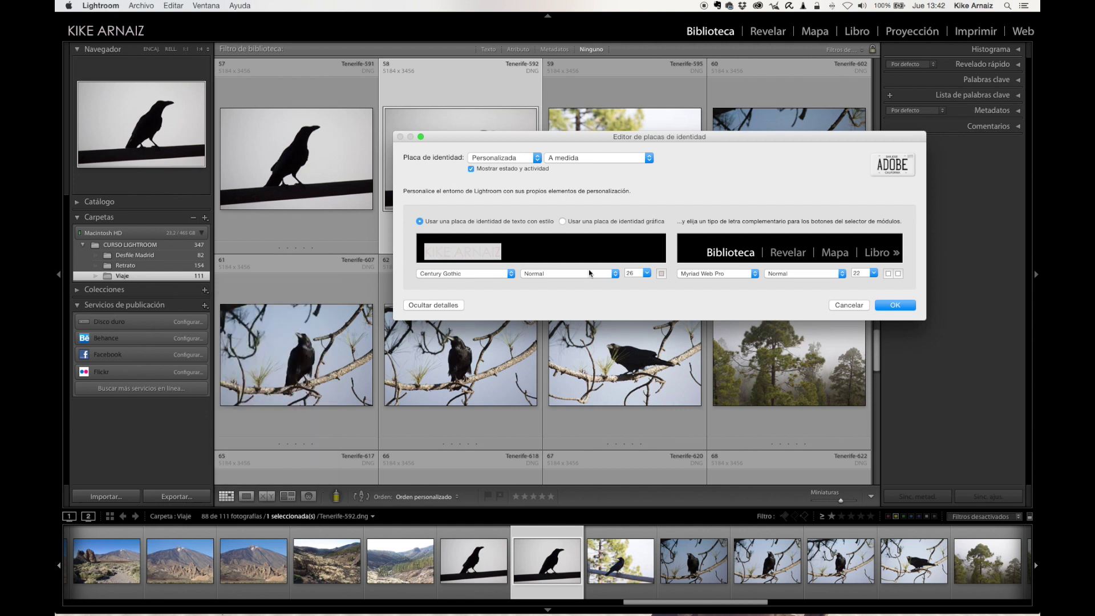
# Step: Try Nanum Pen Script for module names, revert to Myriad Web Pro, and apply the plate
pyautogui.click(730, 276)
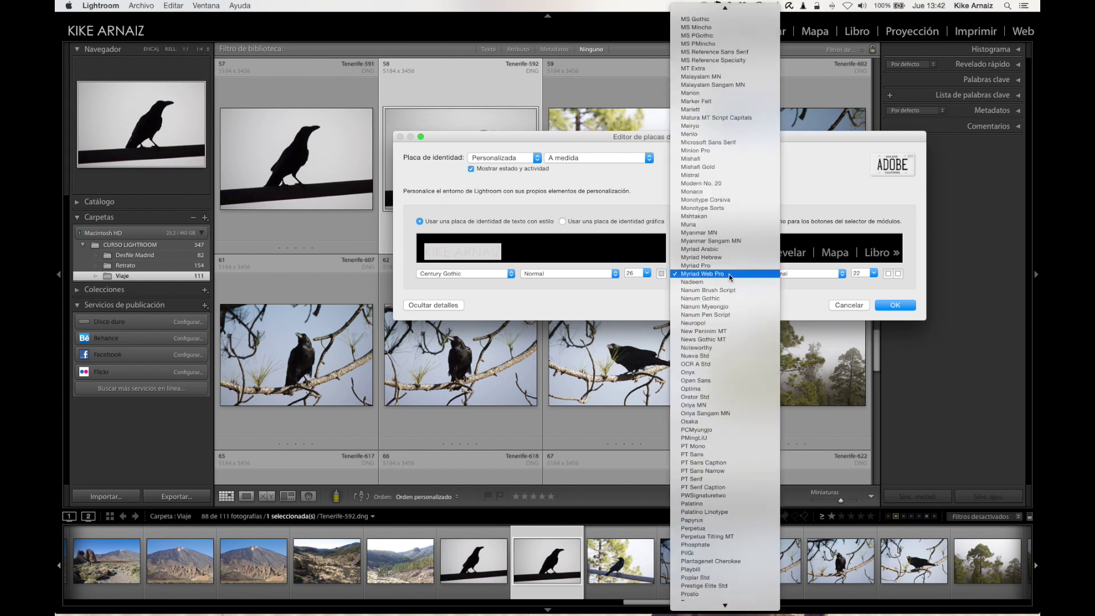
pyautogui.click(726, 316)
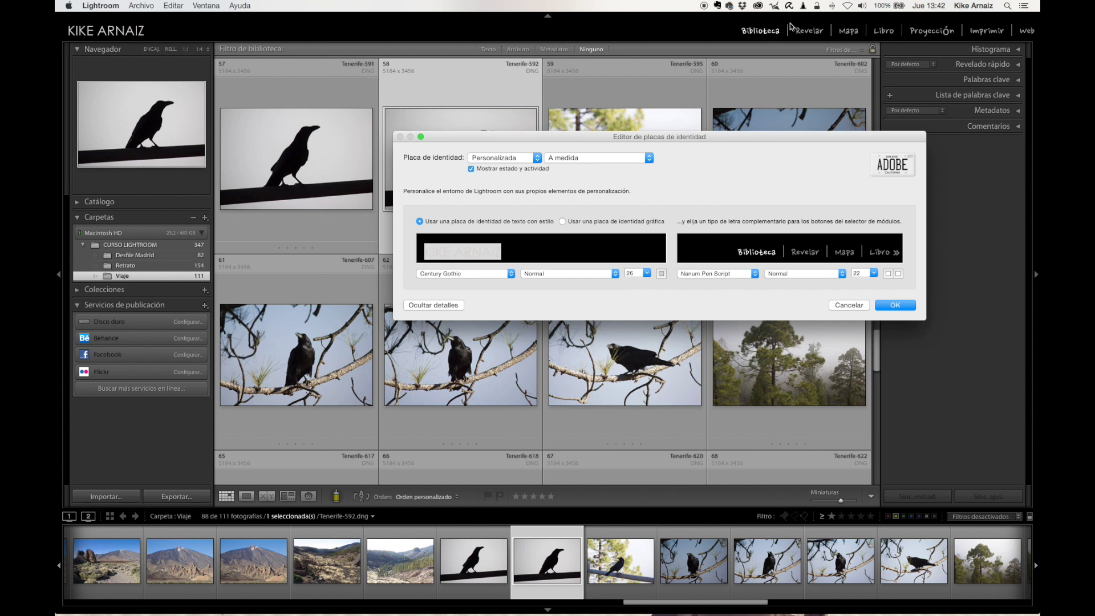
pyautogui.click(722, 274)
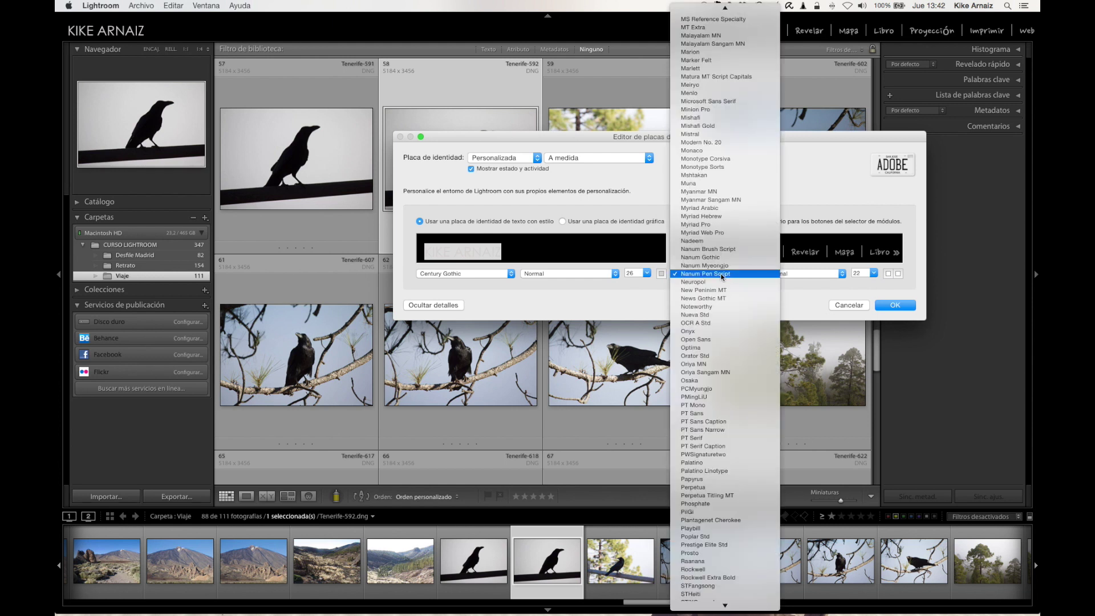
pyautogui.click(726, 234)
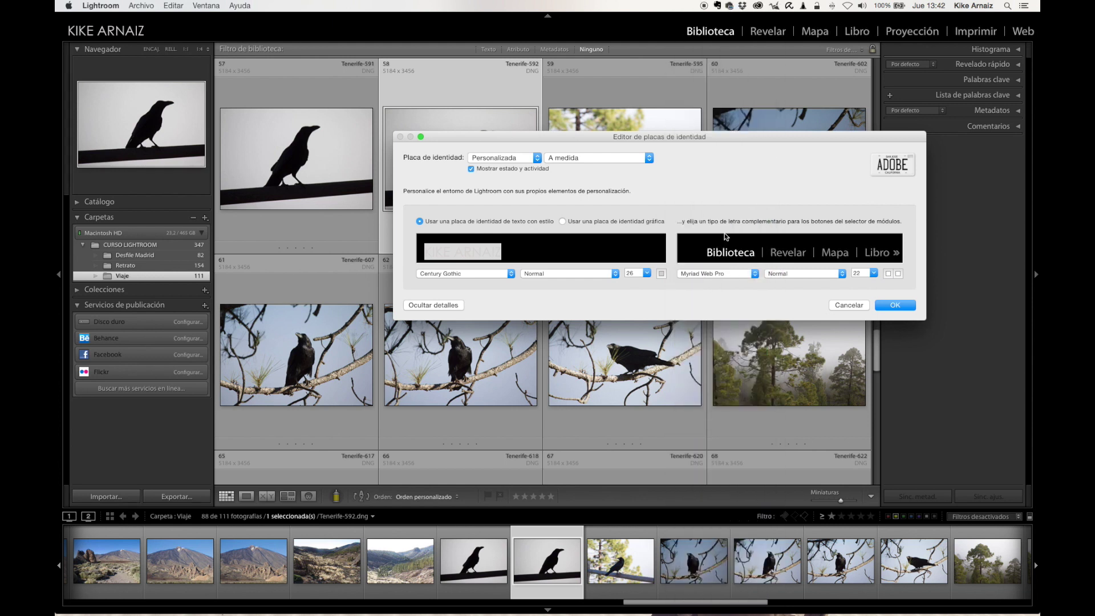
pyautogui.click(905, 307)
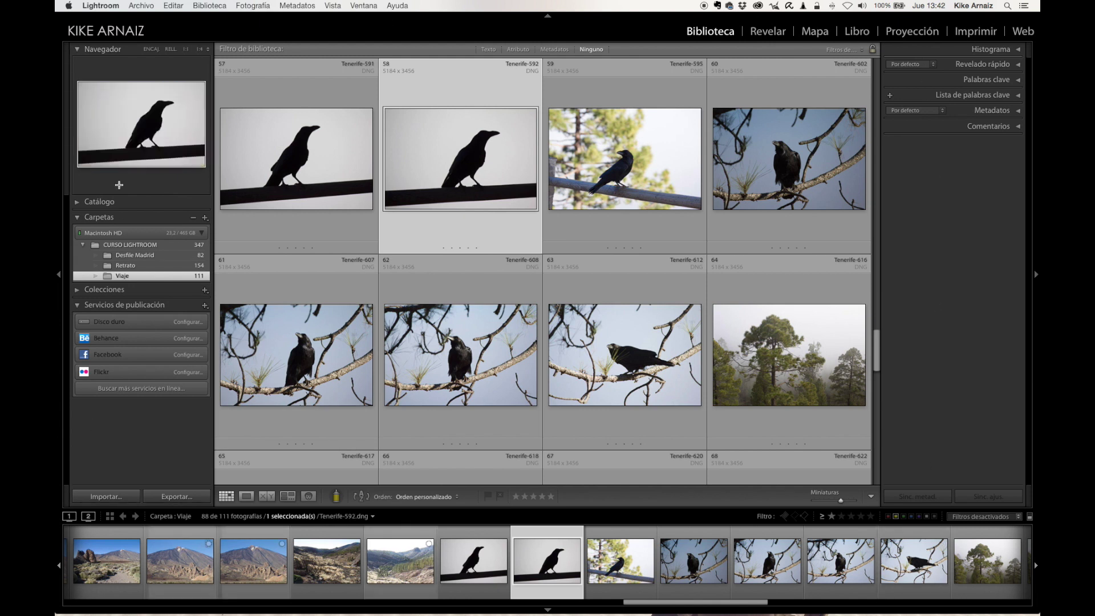
# Step: Collapse and re-dock the left panel, hide panels with Tab and Shift+Tab, then restore everything
pyautogui.moveTo(253, 560)
pyautogui.click(60, 278)
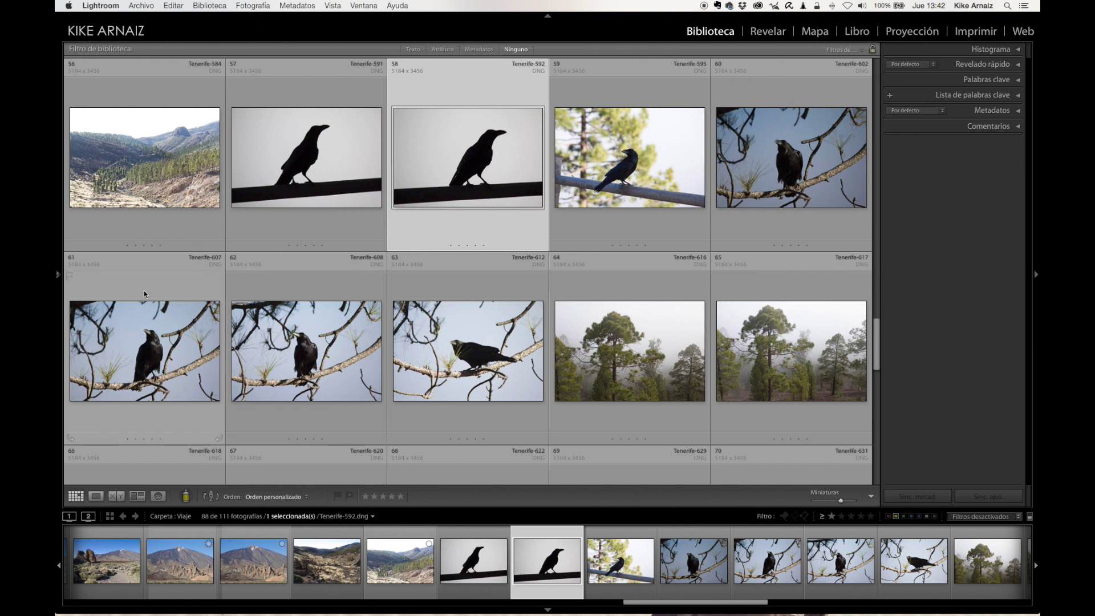
pyautogui.click(58, 277)
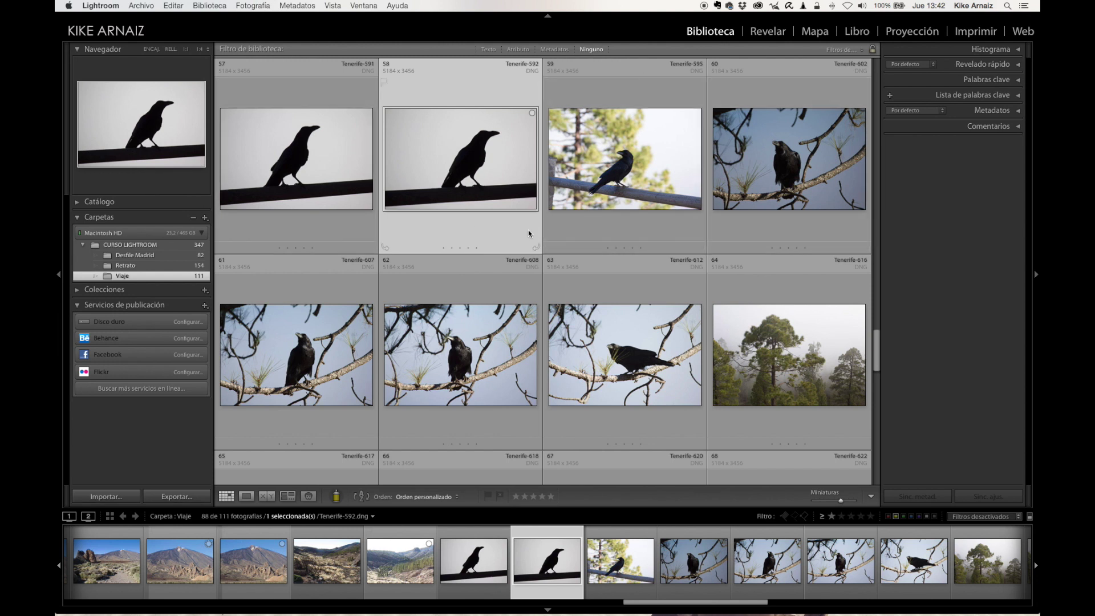
pyautogui.press('Tab')
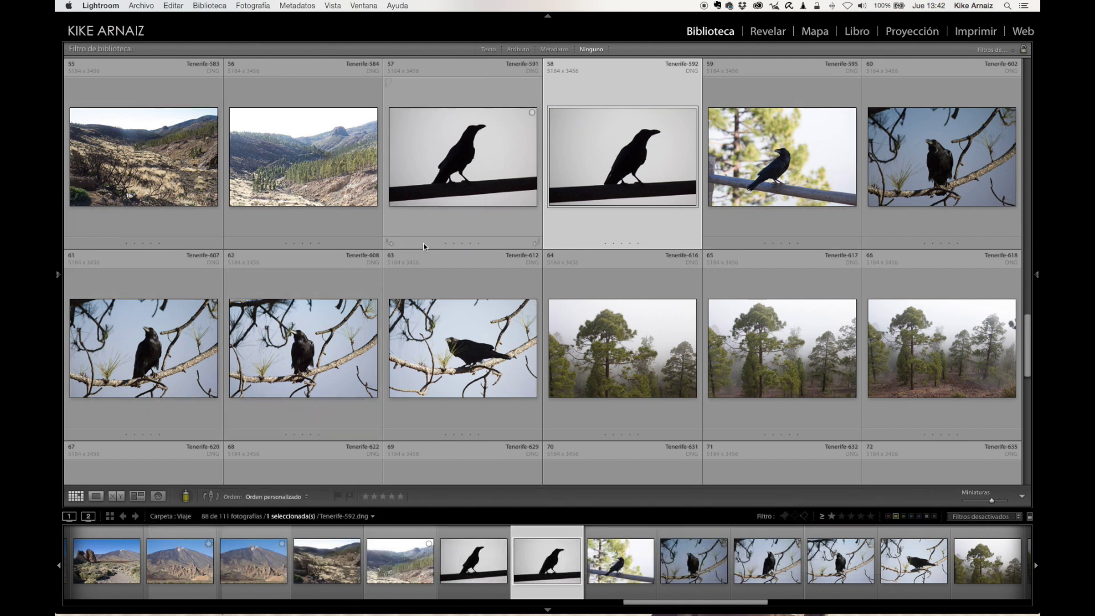
pyautogui.hotkey('shift', 'Tab')
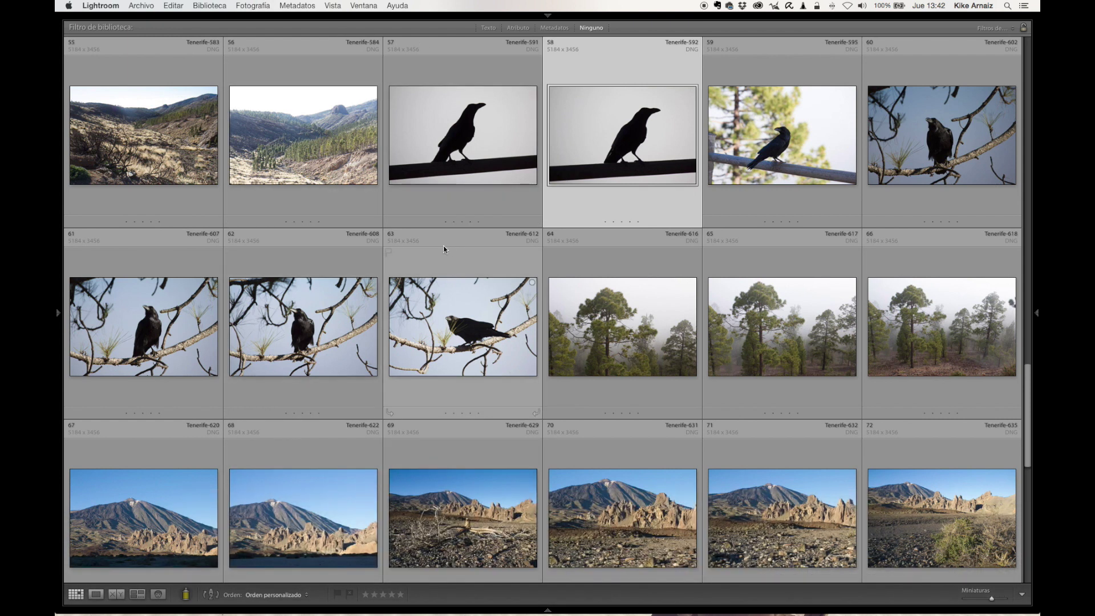
pyautogui.hotkey('shift', 'Tab')
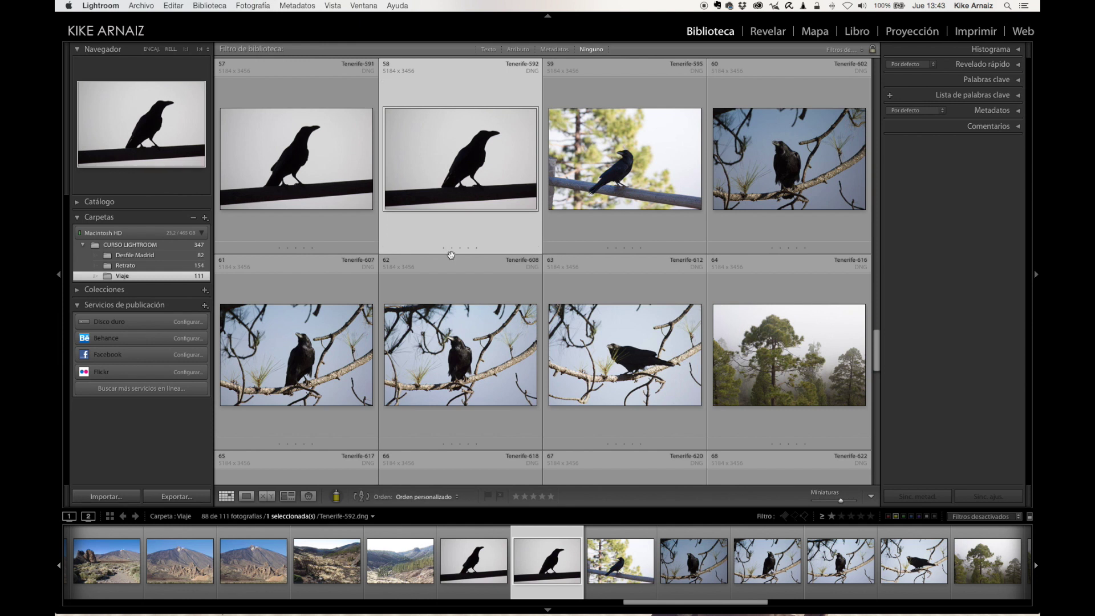
# Step: Hide the library filter bar and toolbar, then bring the toolbar back with T
pyautogui.moveTo(295, 154)
pyautogui.click(333, 6)
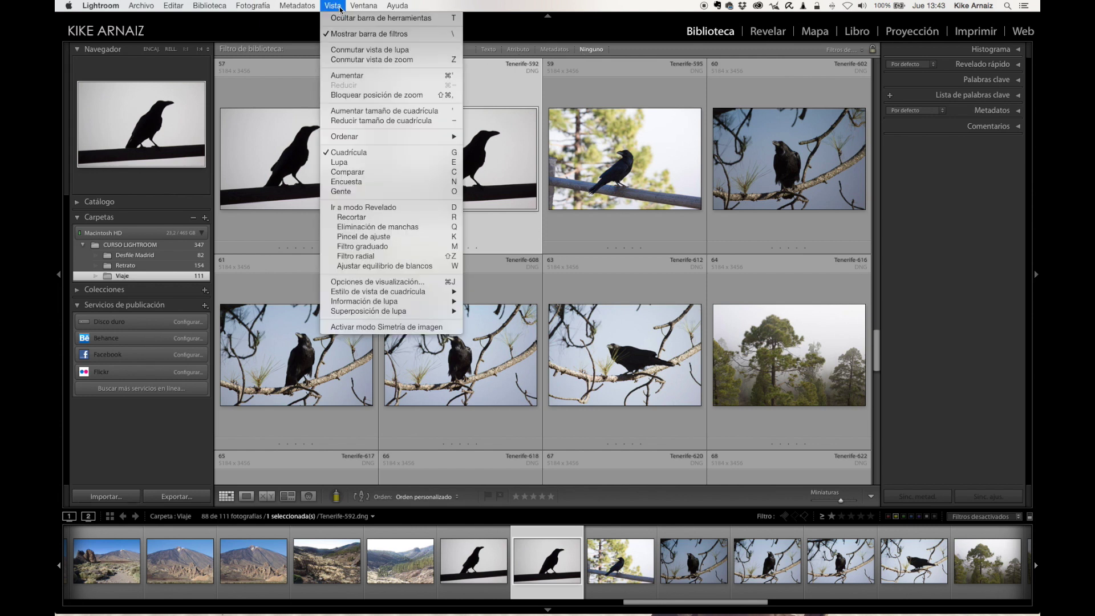
pyautogui.click(394, 34)
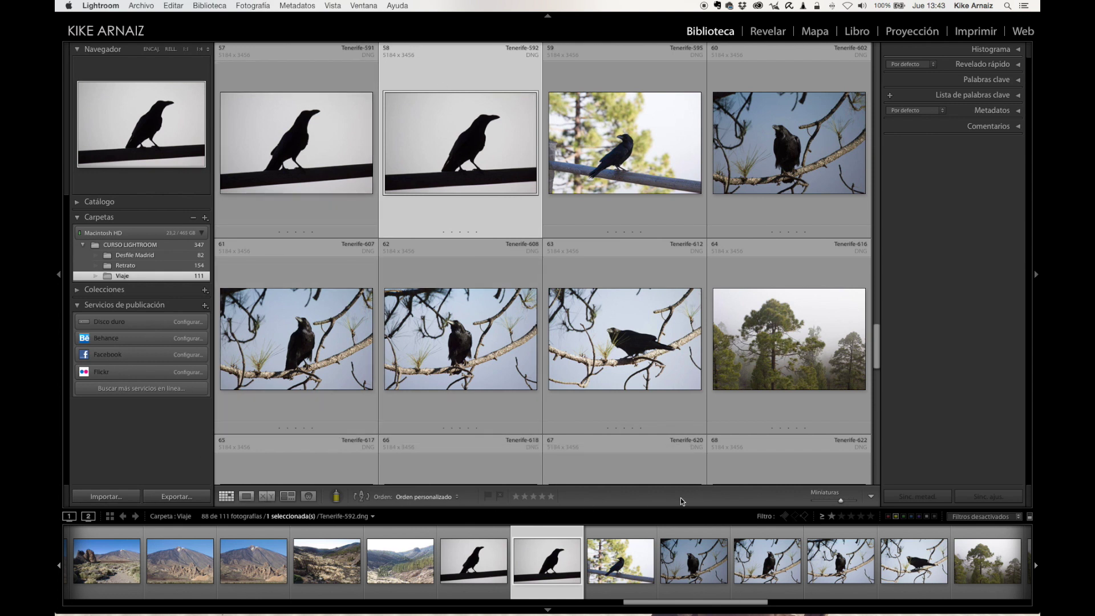
pyautogui.click(335, 5)
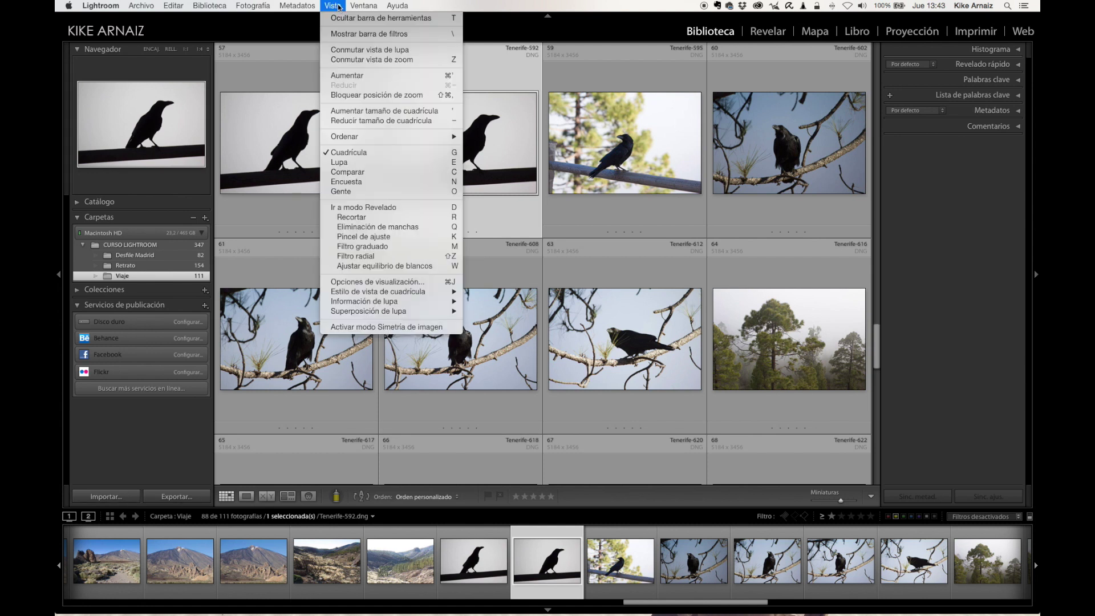
pyautogui.click(414, 19)
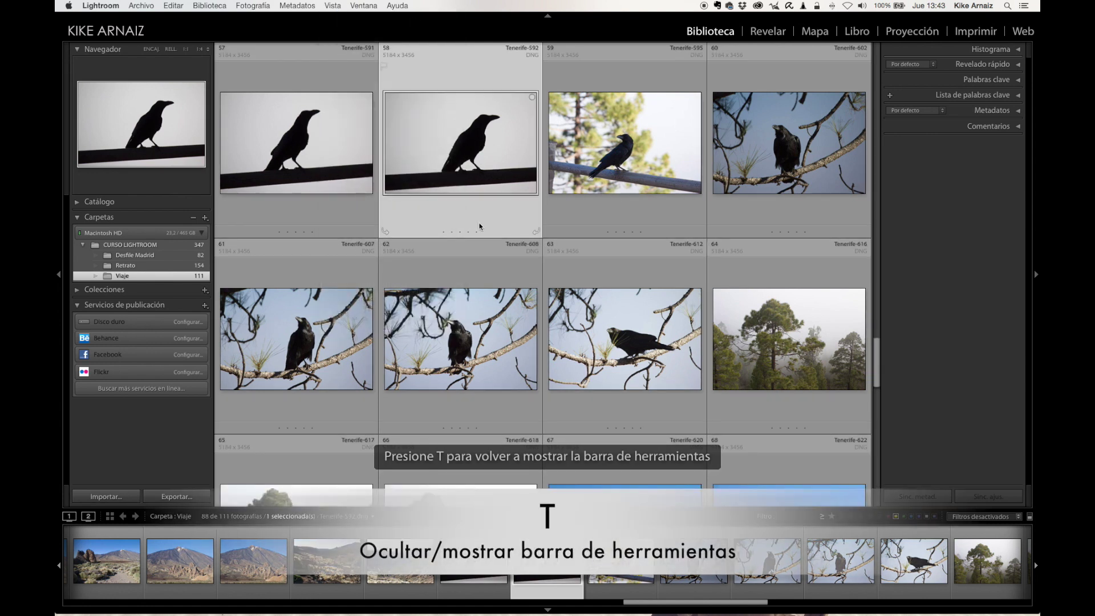
pyautogui.press('t')
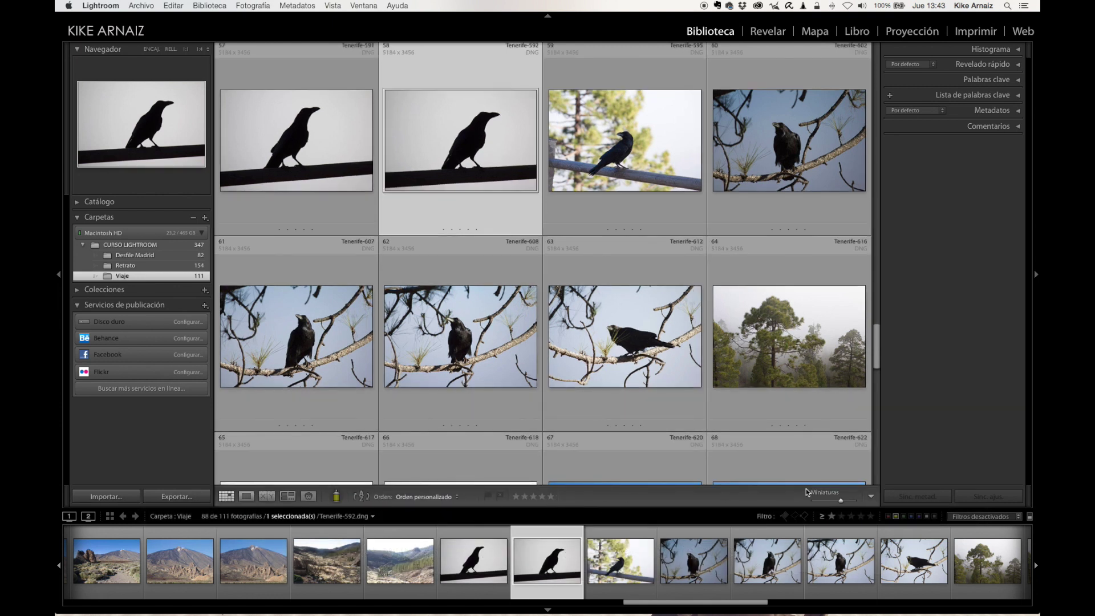
pyautogui.click(871, 496)
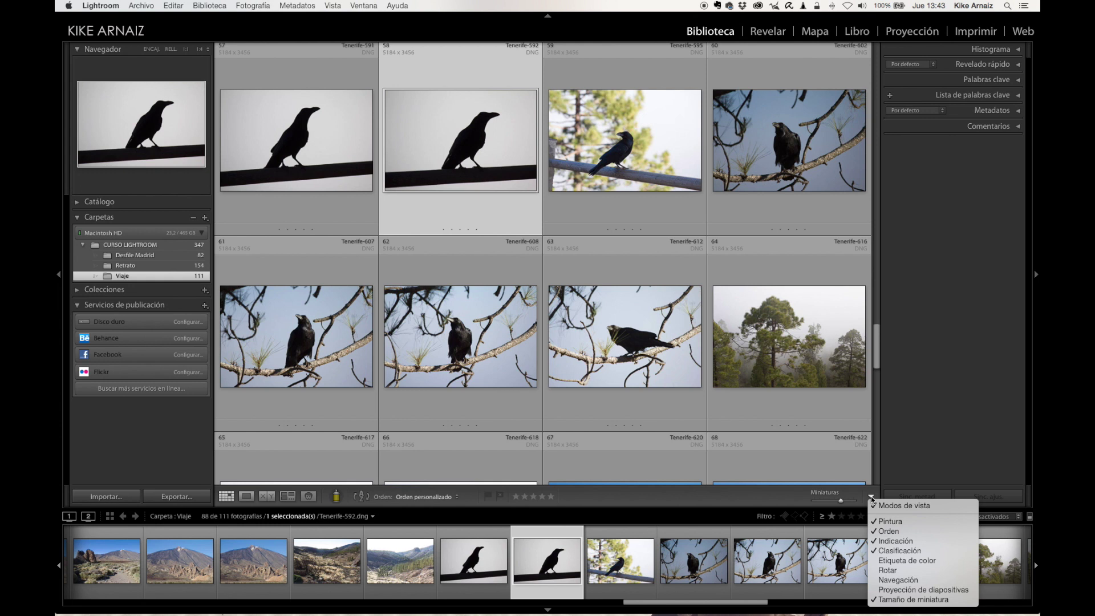
pyautogui.click(895, 562)
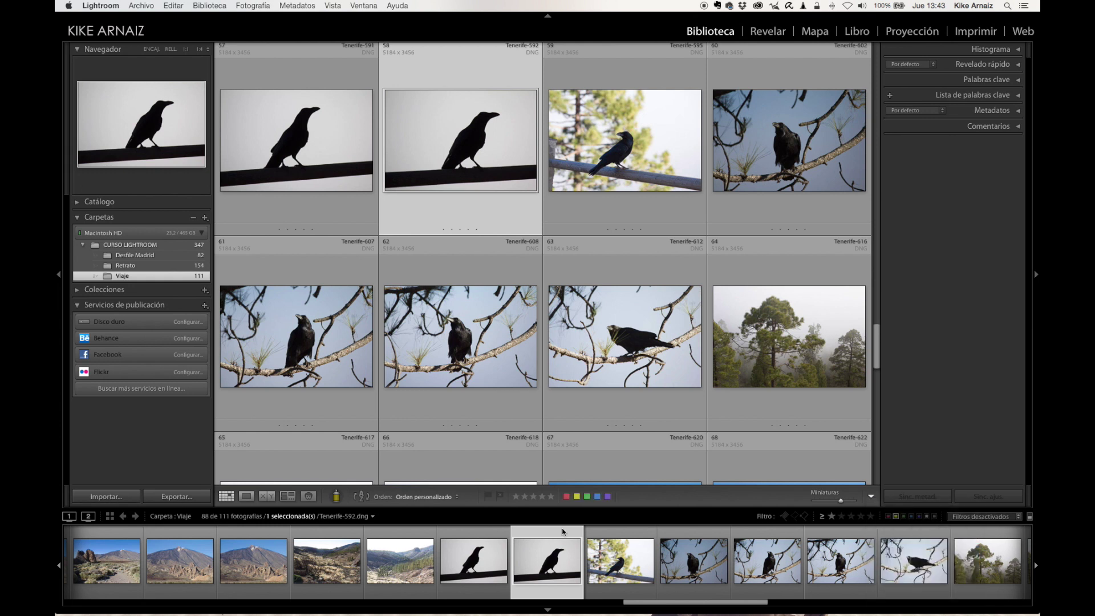
pyautogui.click(871, 496)
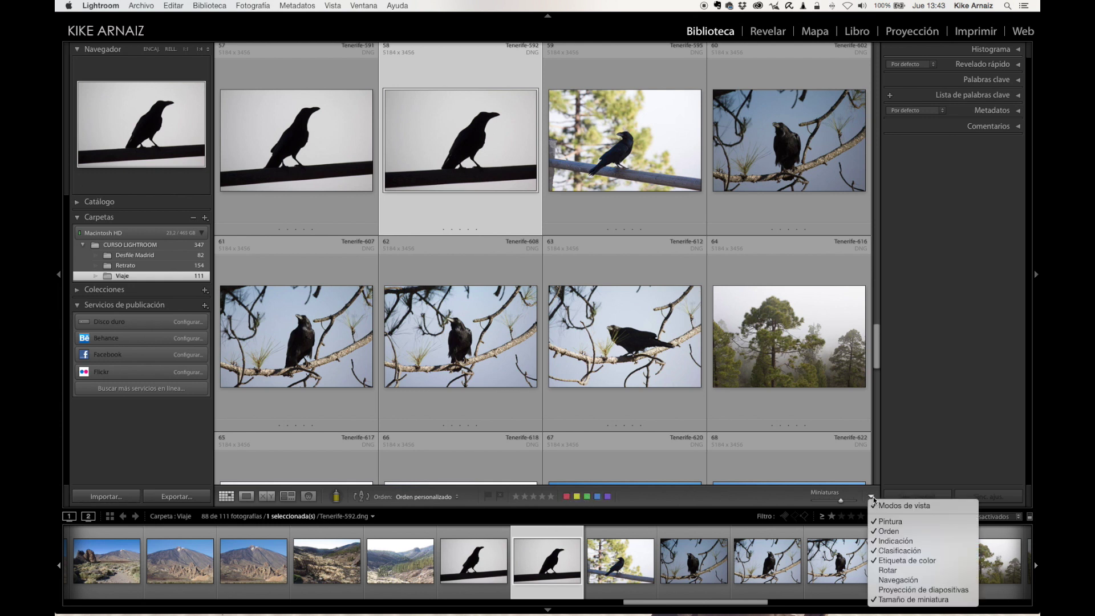
pyautogui.click(896, 571)
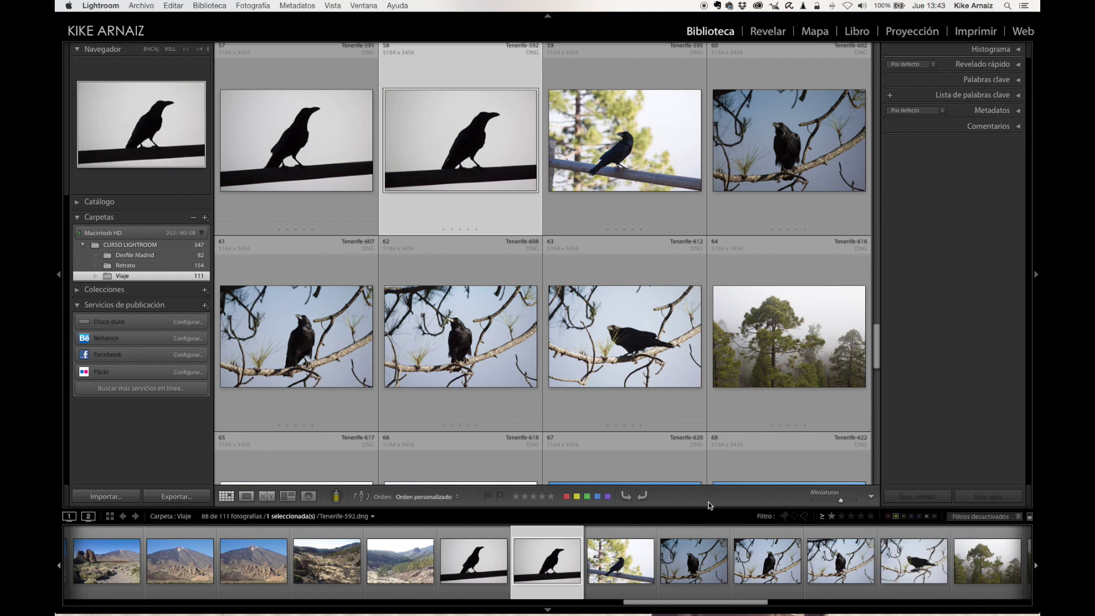
pyautogui.click(871, 496)
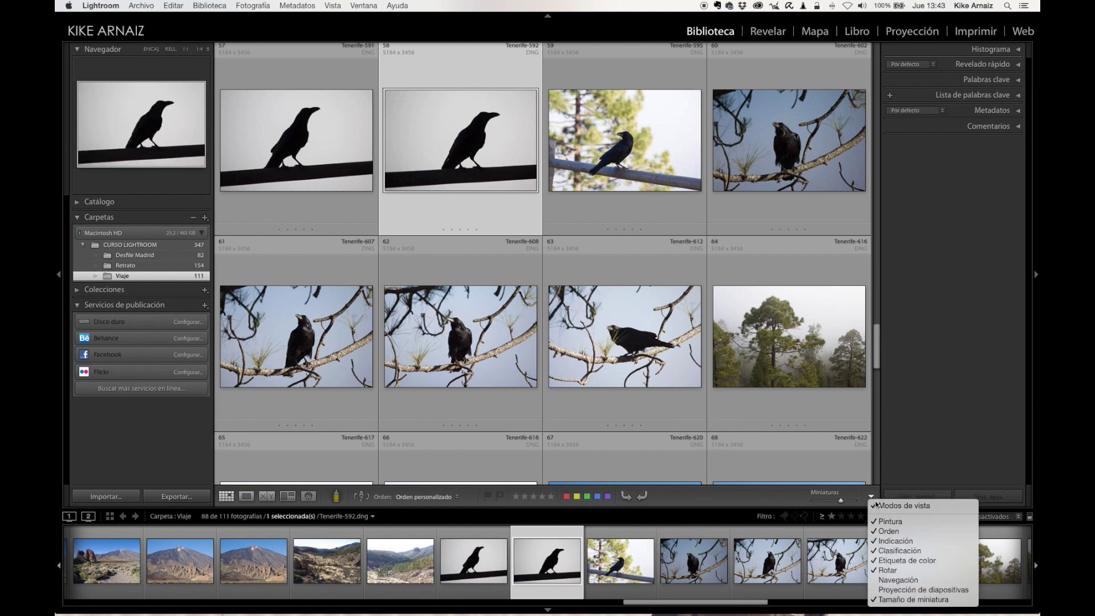
pyautogui.click(888, 570)
pyautogui.click(871, 496)
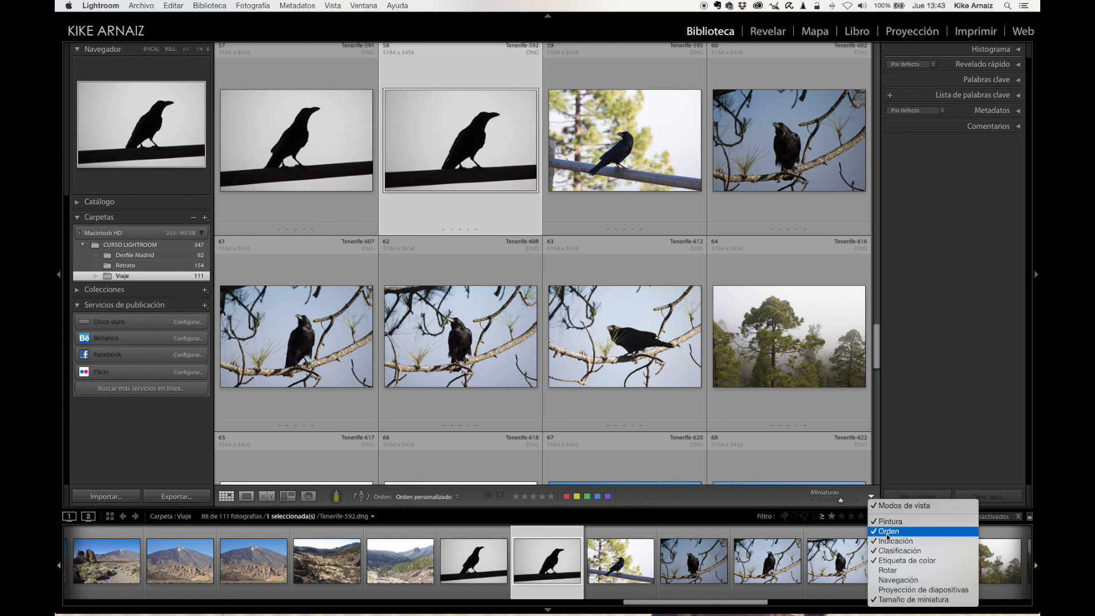
pyautogui.click(901, 560)
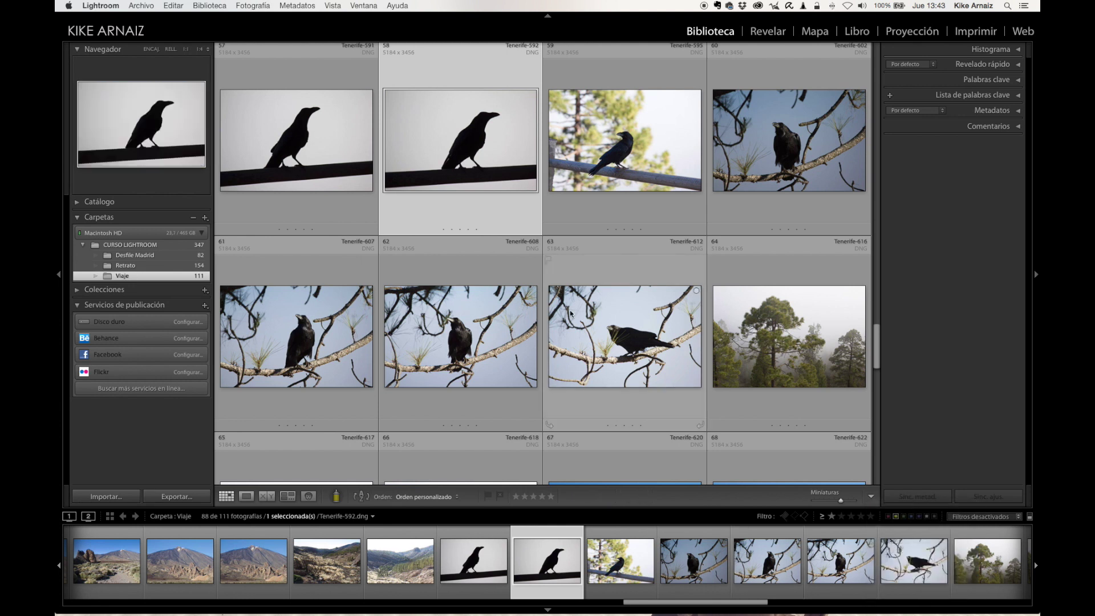
# Step: Browse the grid cell label choices, picking Clasificación y etiqueta instead of the DNG extension
pyautogui.moveTo(618, 257)
pyautogui.scroll(3, 610, 287)
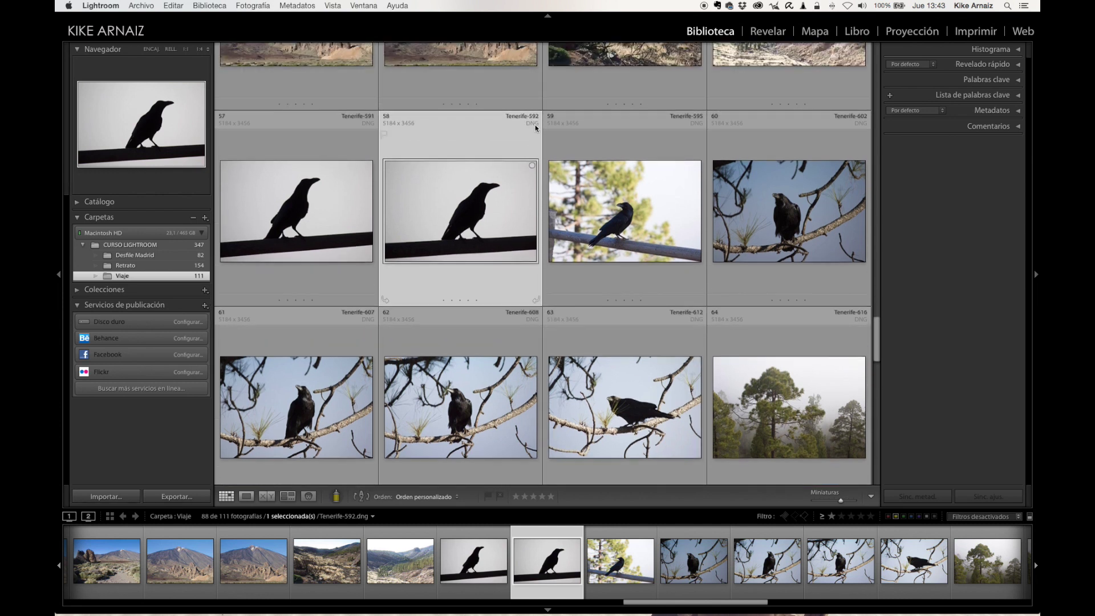
pyautogui.click(534, 124)
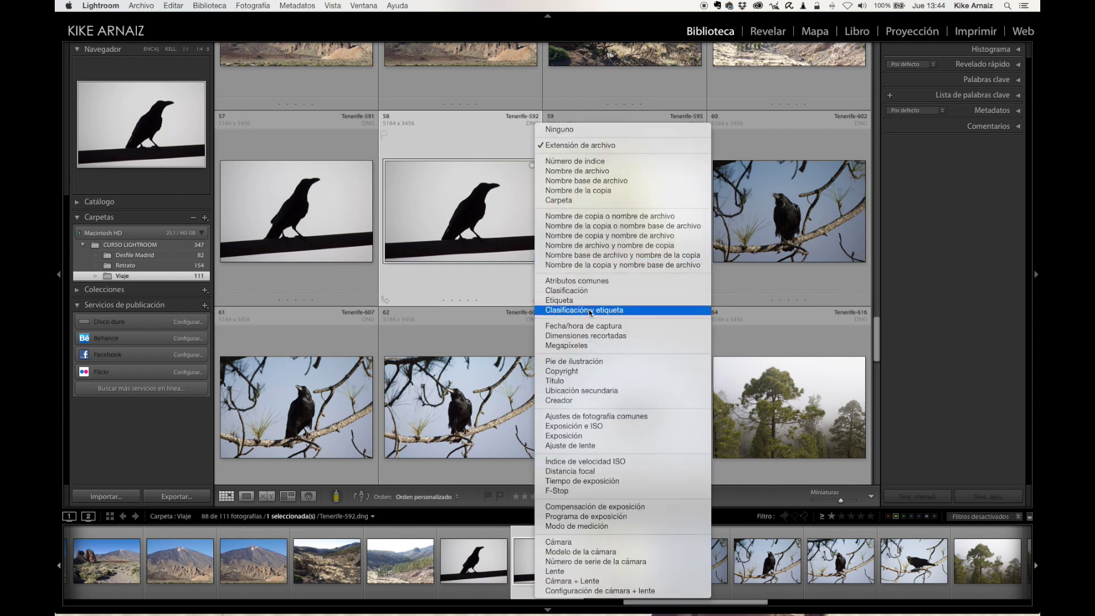
pyautogui.click(585, 328)
pyautogui.click(533, 126)
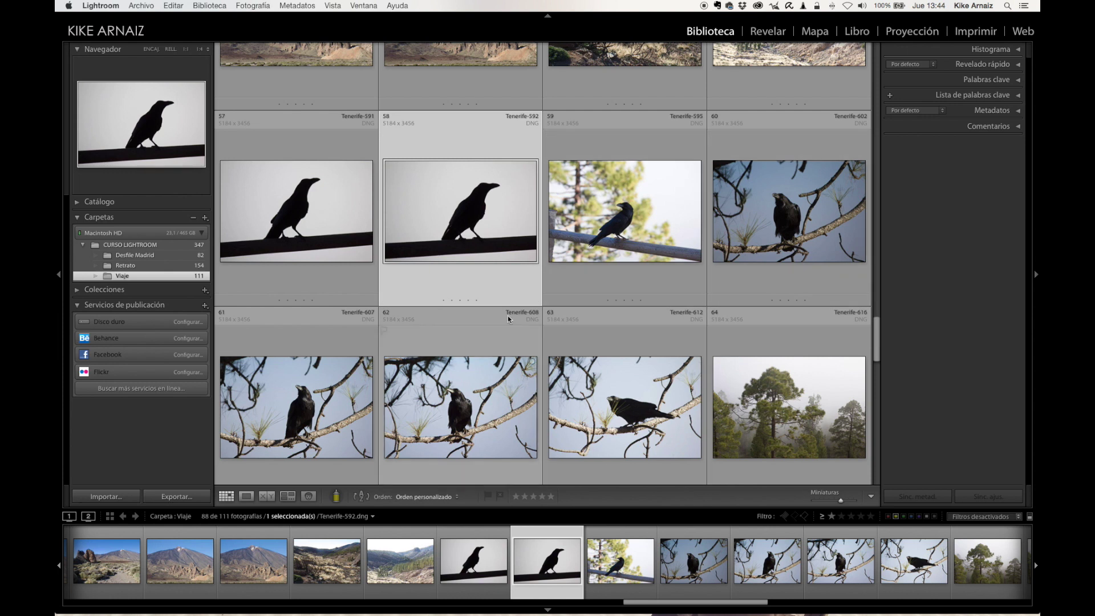
# Step: Show Tenerife-592.dng in loupe view with a different info overlay, then open the Vista menu
pyautogui.click(251, 496)
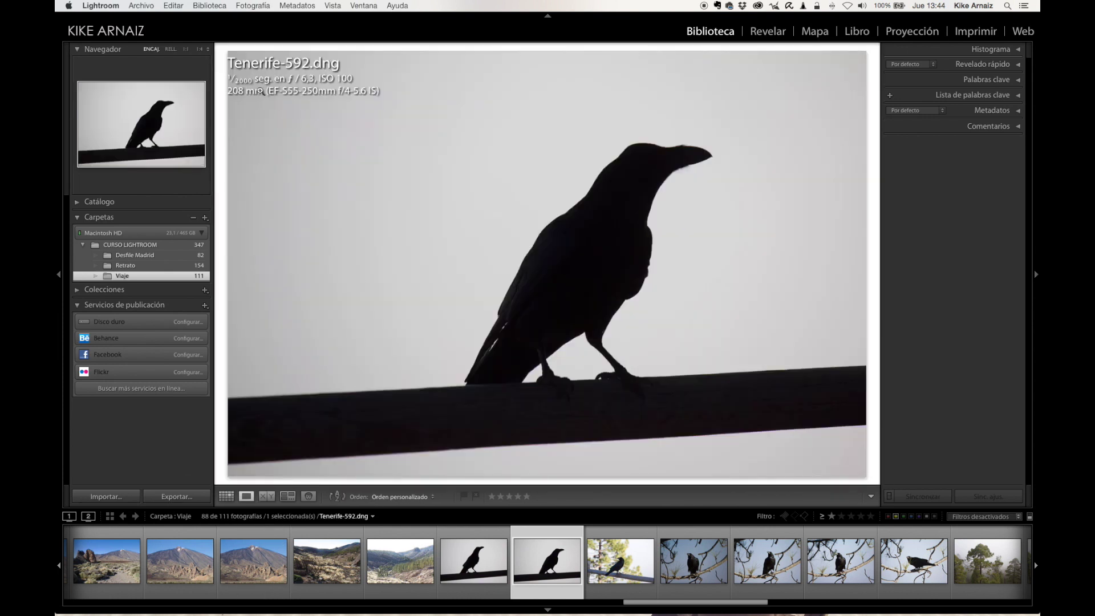
pyautogui.press('i')
pyautogui.press('i')
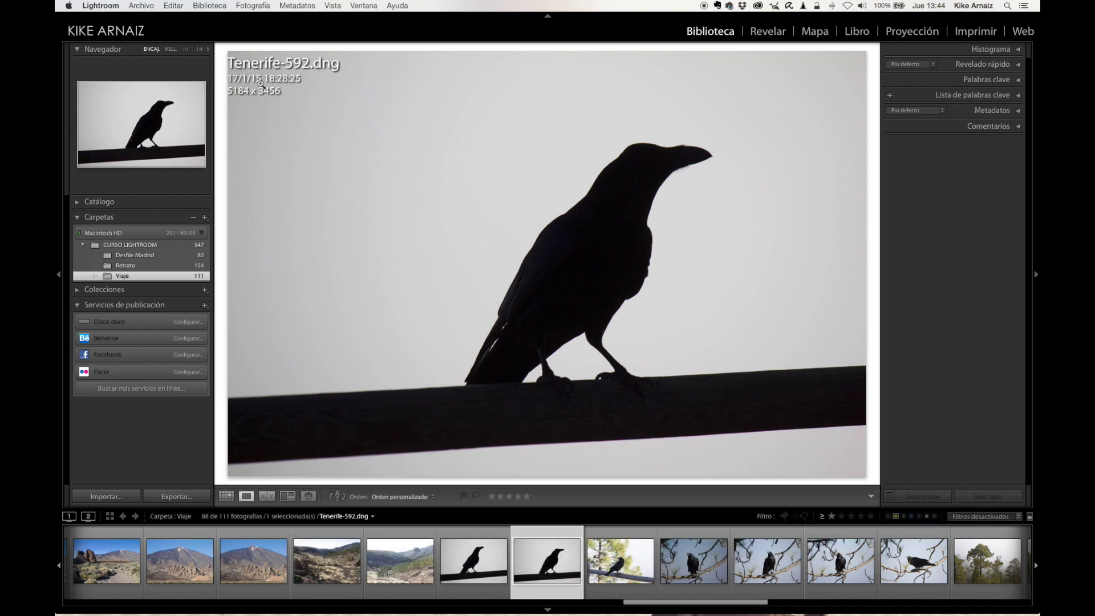
pyautogui.click(334, 6)
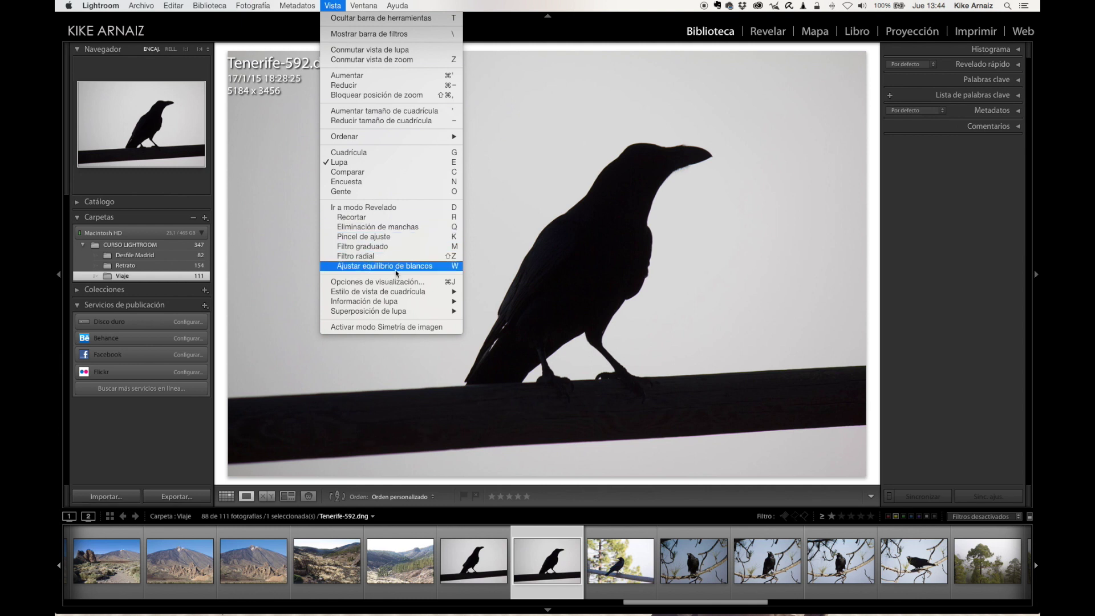
# Step: Open Opciones de visualización, check the first Lupa info line, then switch to the grid tab
pyautogui.click(382, 281)
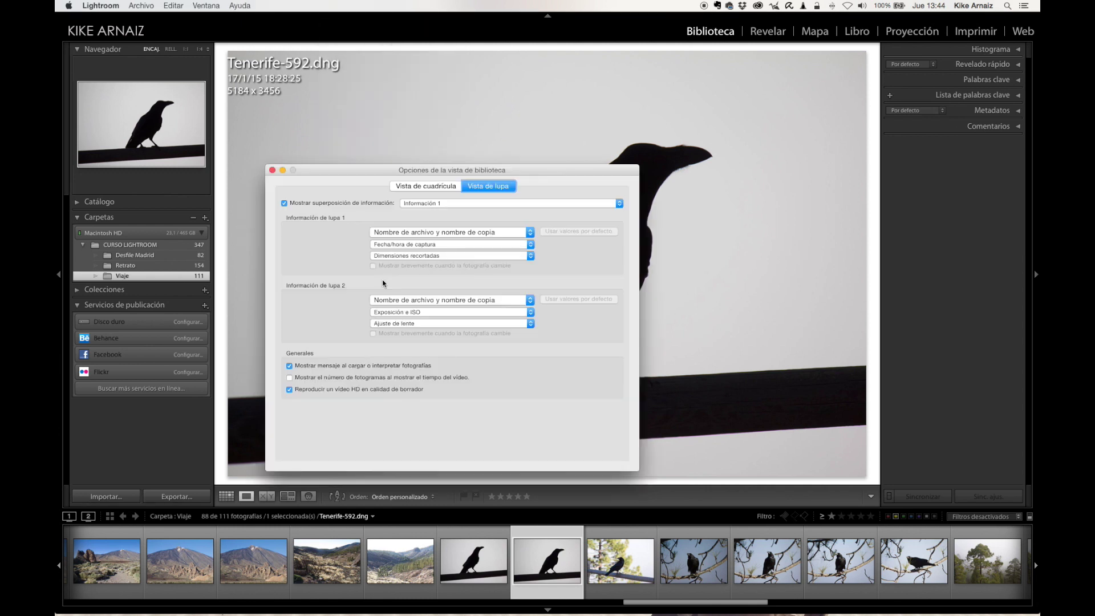
pyautogui.moveTo(522, 171); pyautogui.dragTo(683, 163)
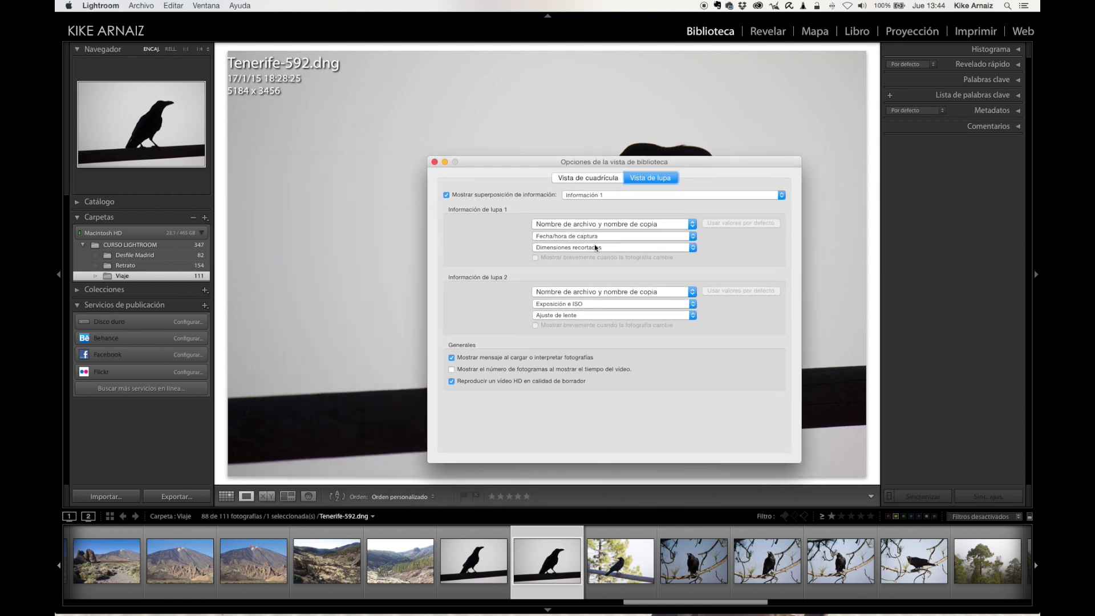
pyautogui.click(624, 224)
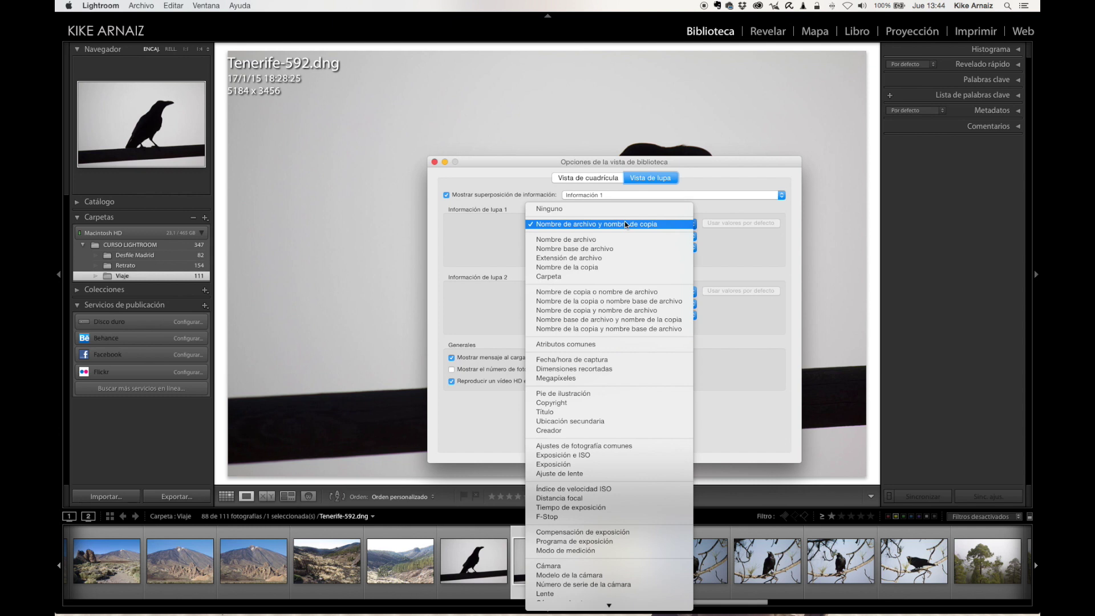
pyautogui.click(506, 234)
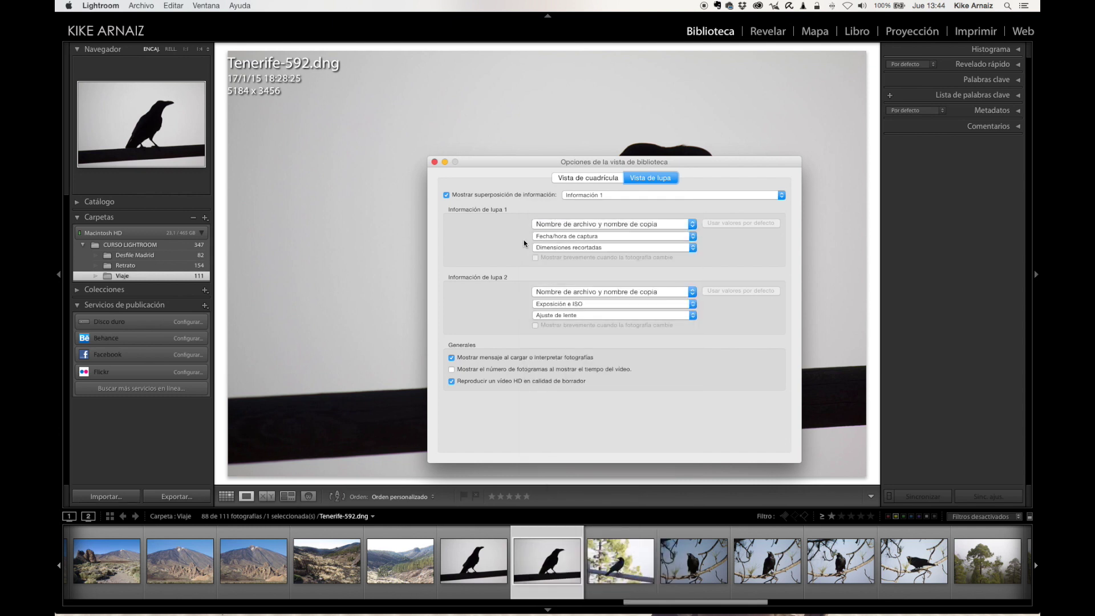
pyautogui.click(593, 181)
pyautogui.moveTo(562, 161); pyautogui.dragTo(818, 166)
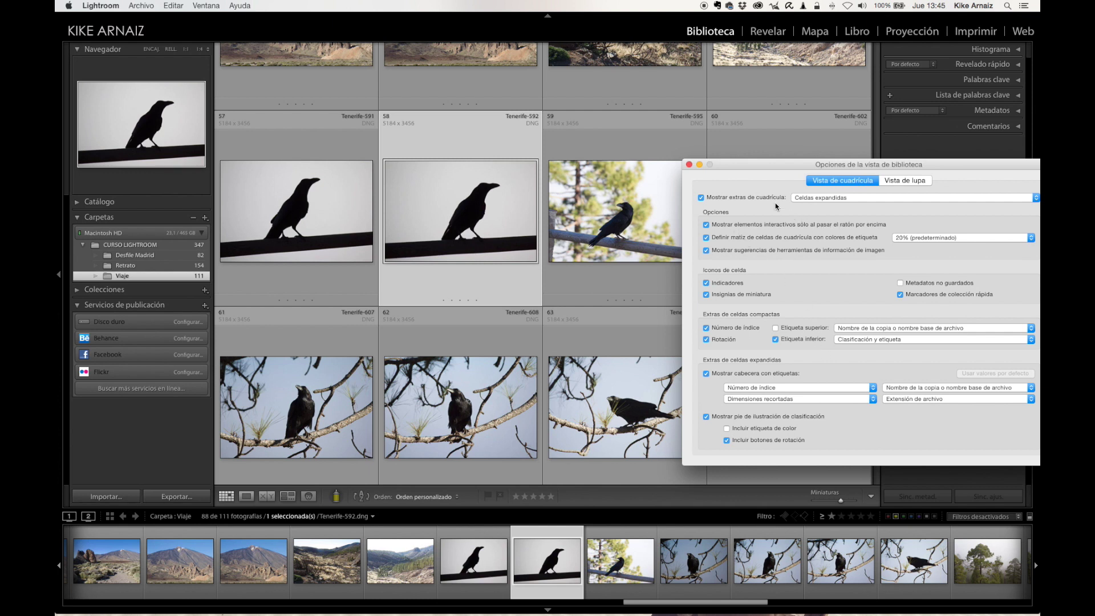
# Step: Close Opciones de la vista de biblioteca, leaving the Viaje folder grid with expanded cells
pyautogui.click(689, 165)
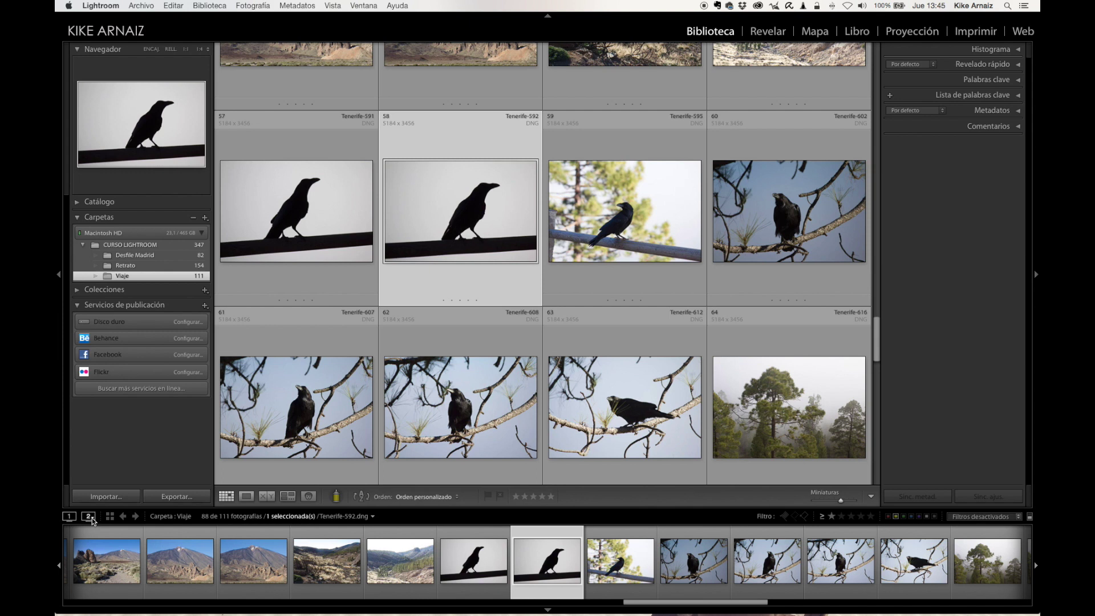
# Step: Switch to normal screen mode, return to full screen with menu bar, then request full-screen preview
pyautogui.click(92, 521)
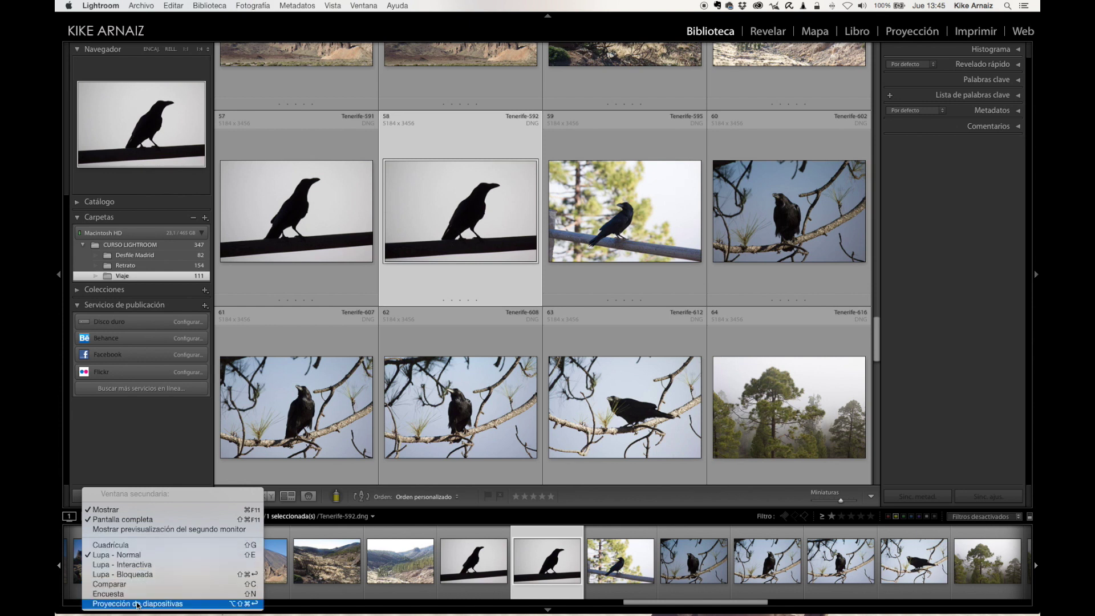
pyautogui.click(70, 517)
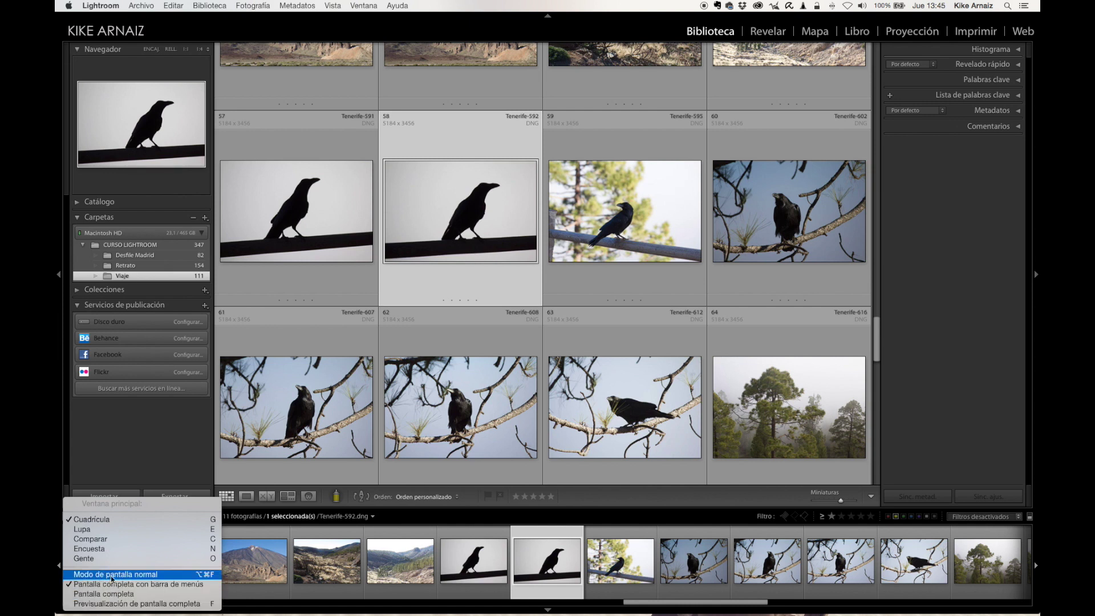
pyautogui.click(146, 576)
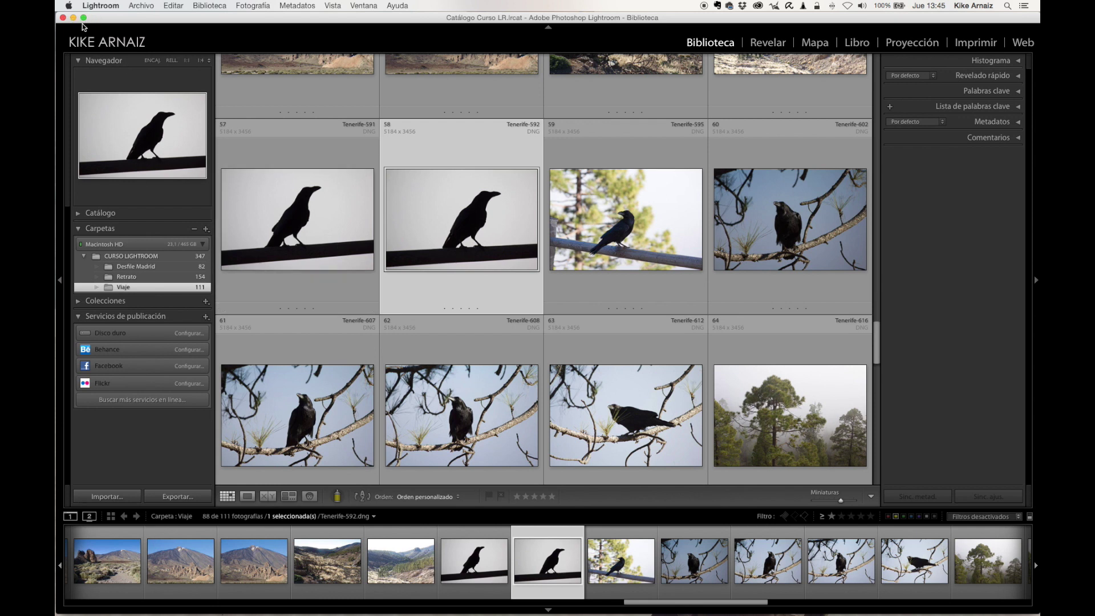
pyautogui.click(70, 516)
pyautogui.moveTo(135, 609)
pyautogui.click(141, 585)
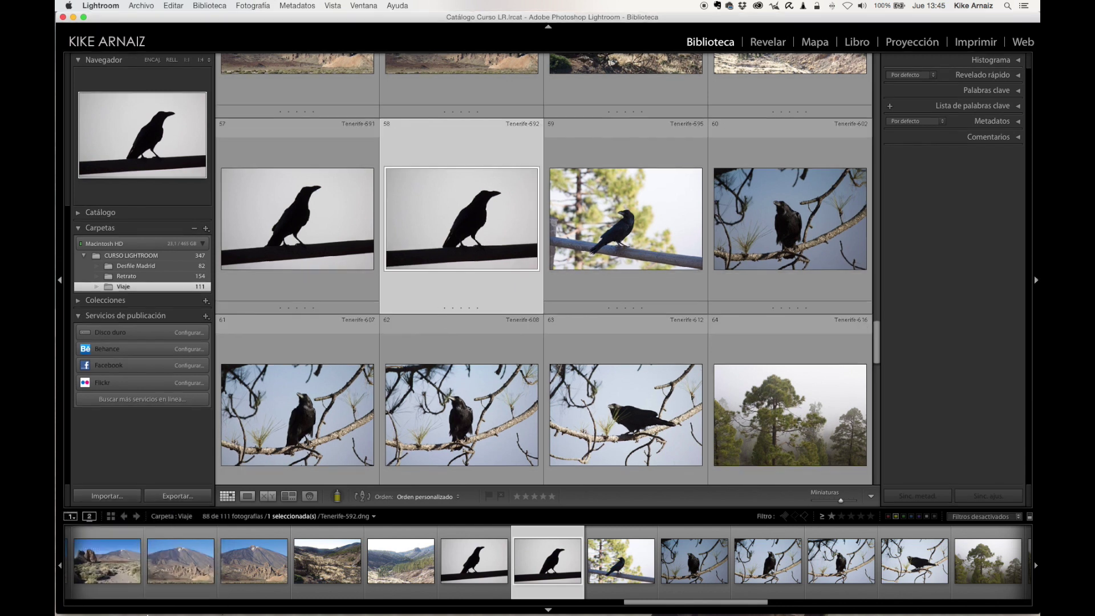
pyautogui.click(69, 517)
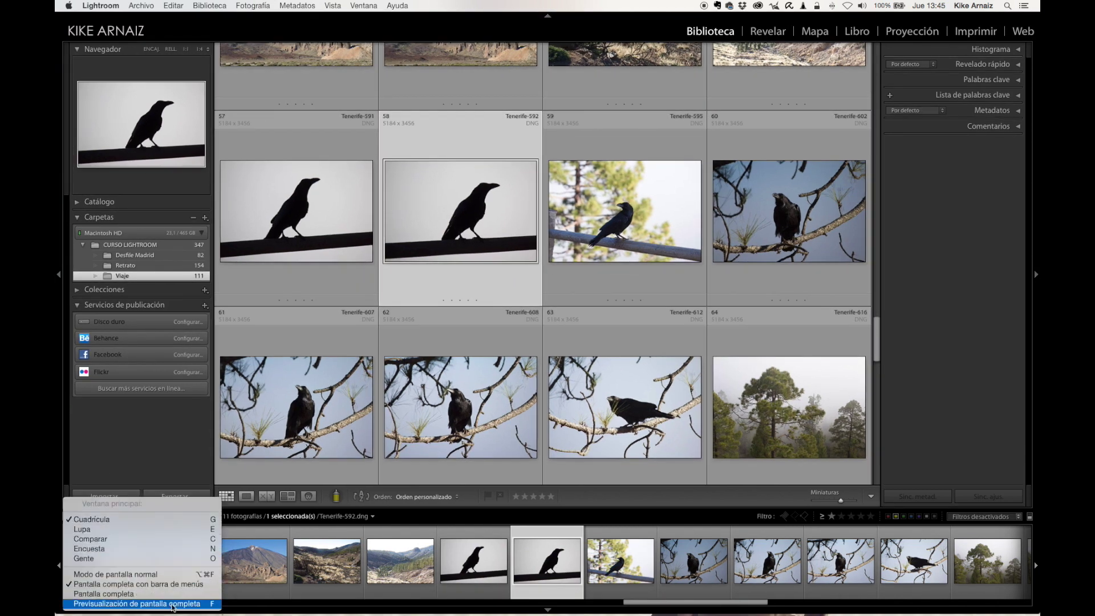
pyautogui.click(211, 608)
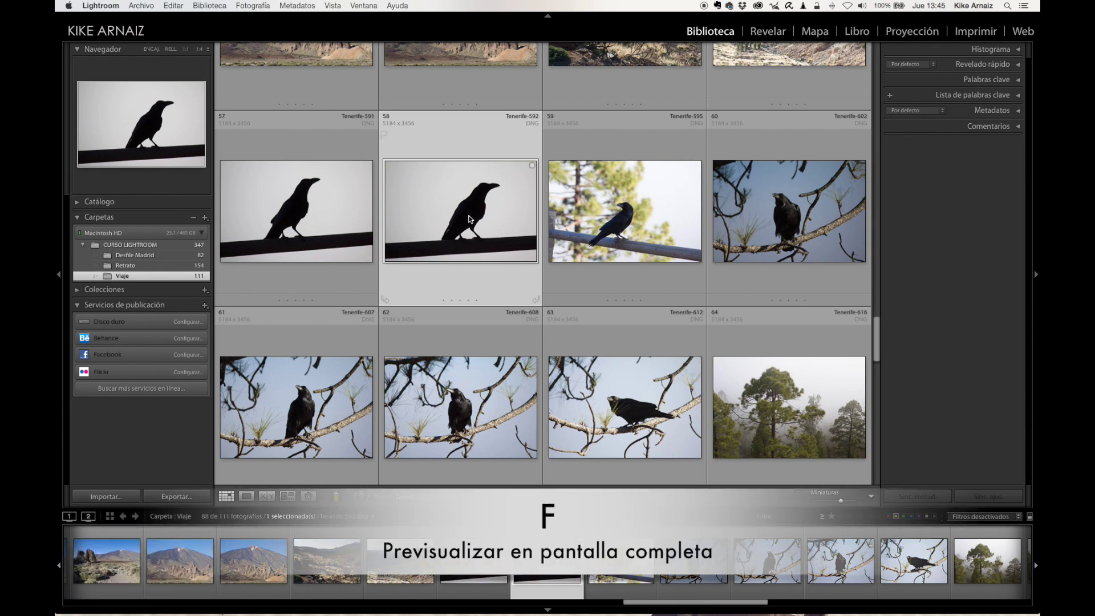
pyautogui.press('f')
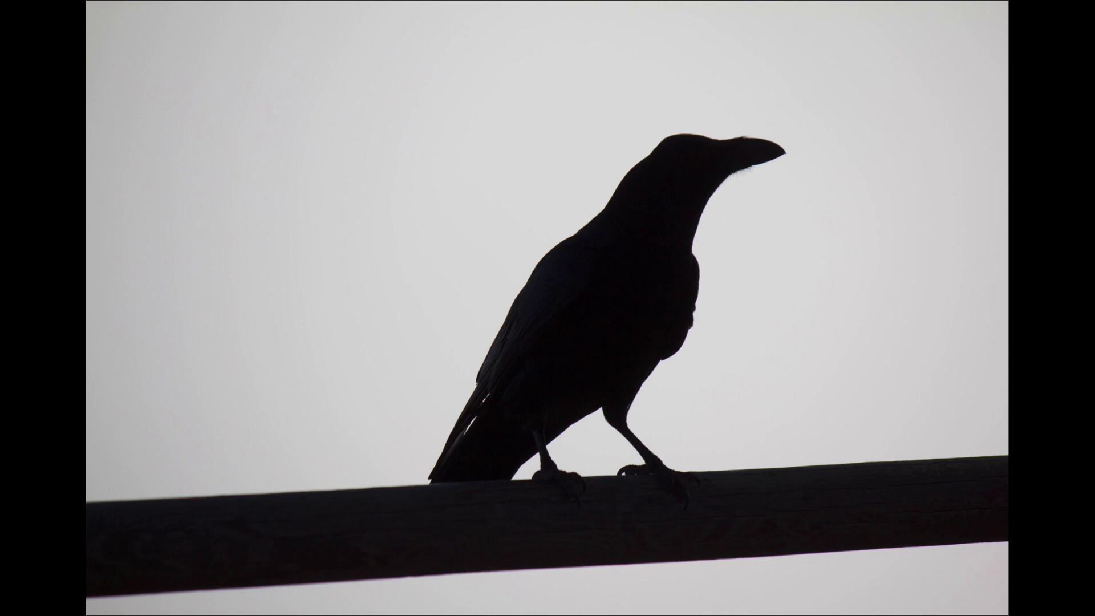
pyautogui.click(744, 165)
pyautogui.moveTo(677, 169); pyautogui.dragTo(741, 164)
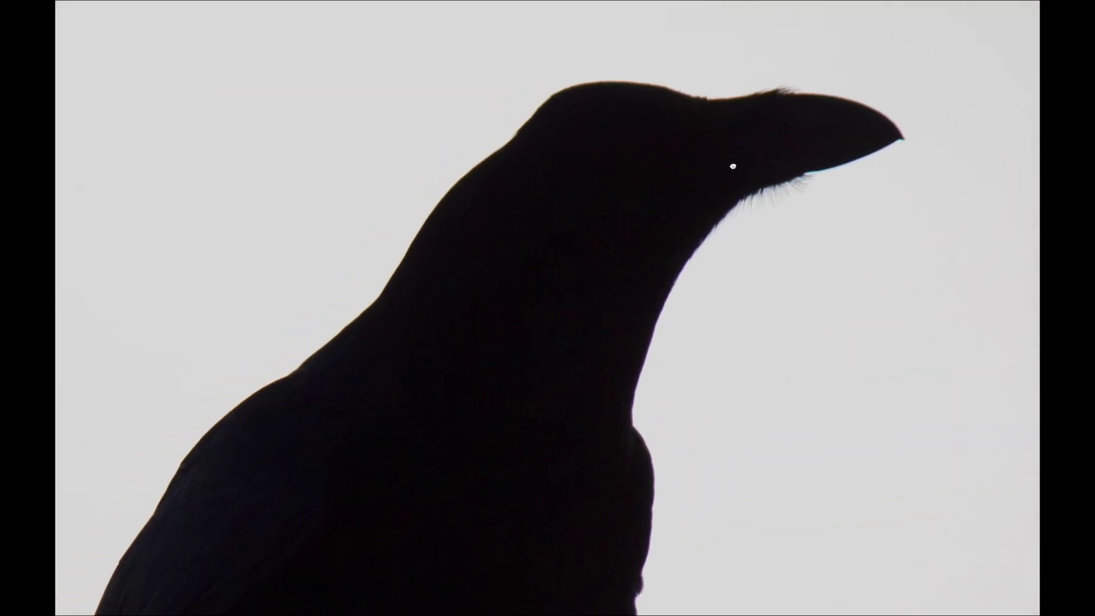
pyautogui.moveTo(435, 366); pyautogui.dragTo(567, 234)
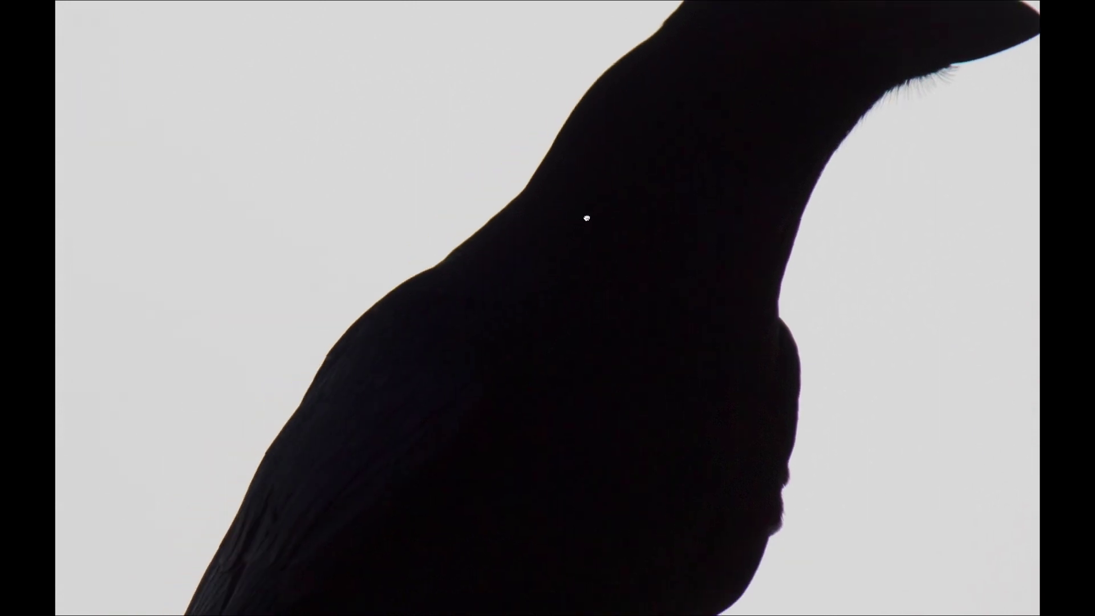
pyautogui.moveTo(522, 413)
pyautogui.mouseDown()
pyautogui.moveTo(466, 158)
pyautogui.moveTo(367, 189)
pyautogui.mouseUp()
pyautogui.moveTo(525, 323)
pyautogui.mouseDown()
pyautogui.moveTo(631, 264)
pyautogui.moveTo(381, 380)
pyautogui.mouseUp()
pyautogui.click(536, 288)
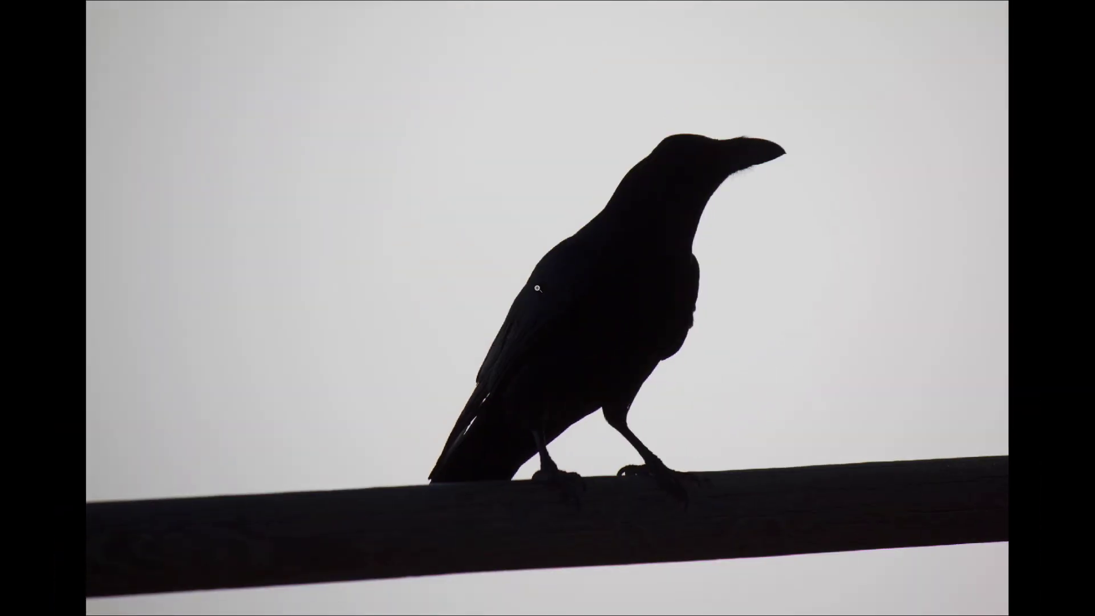
pyautogui.press('g')
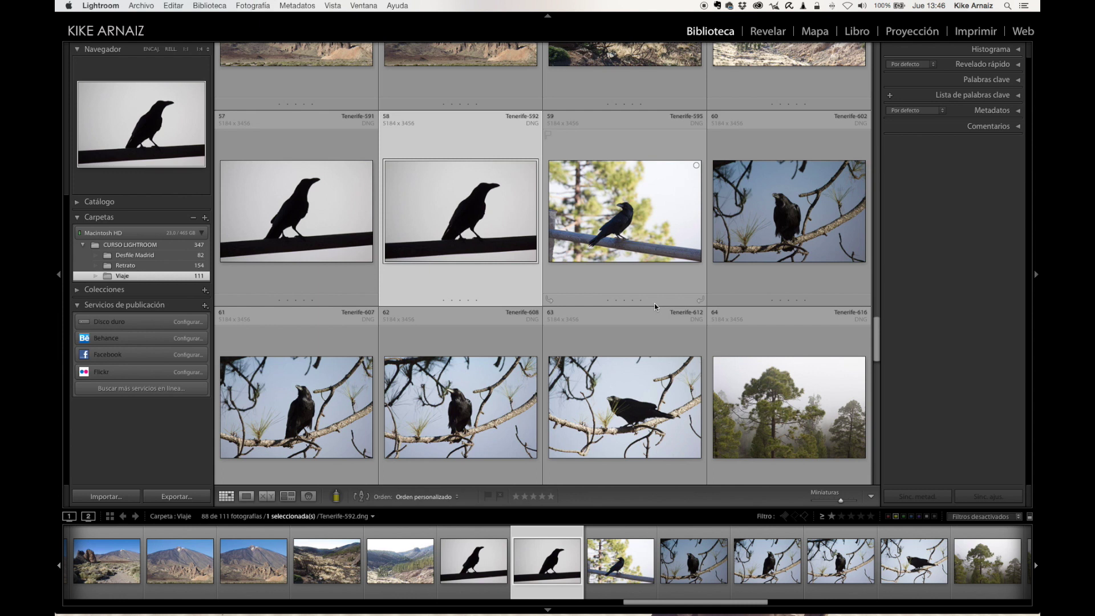
# Step: Cycle Lightroom's lighting from Lights Dim to Lights Off, leaving only the grid photos visible
pyautogui.press('l')
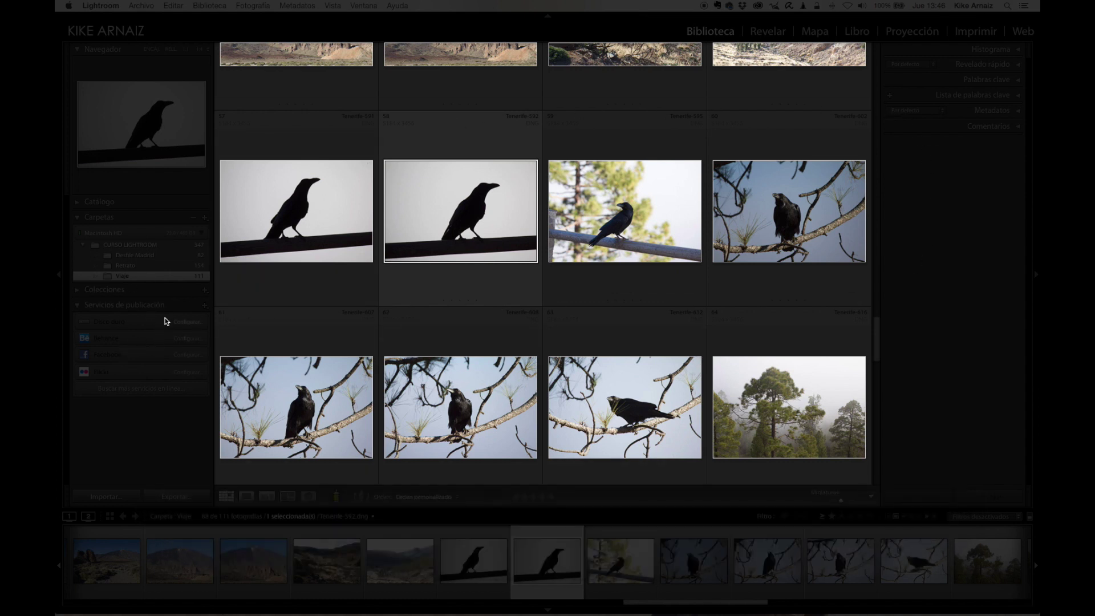
pyautogui.press('l')
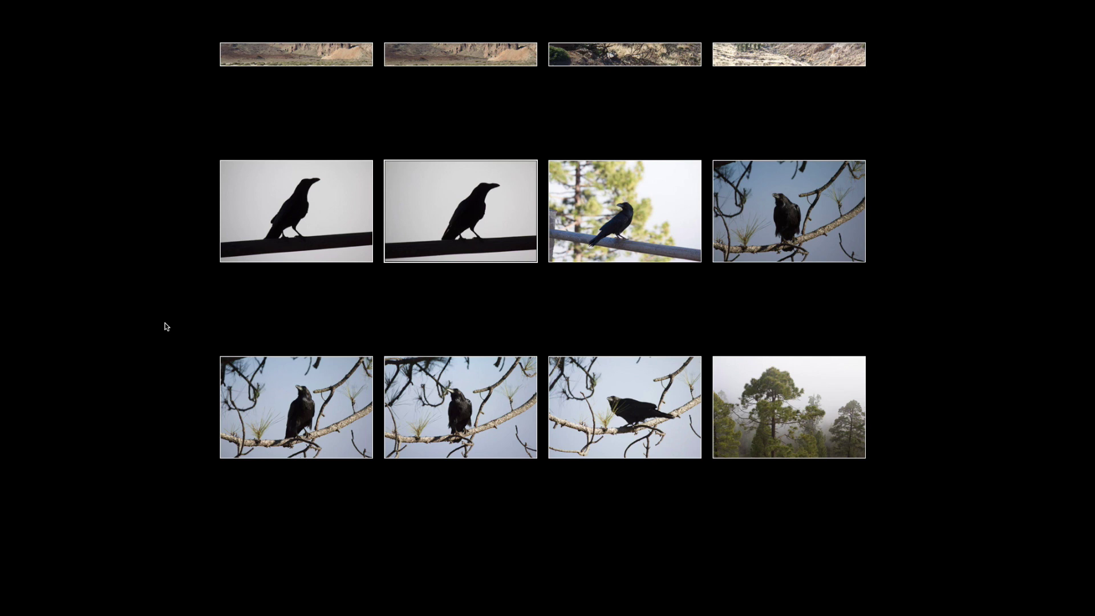